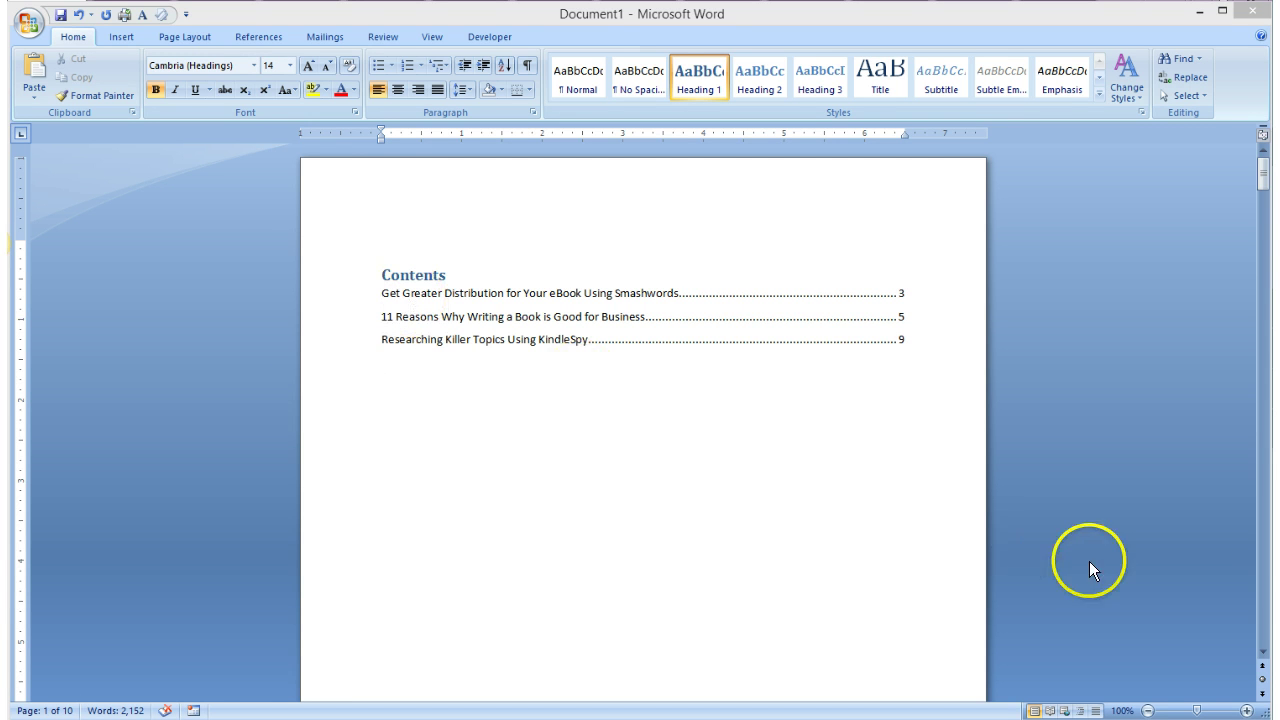
drag(1266, 648, 1265, 648)
drag(1261, 336, 1265, 172)
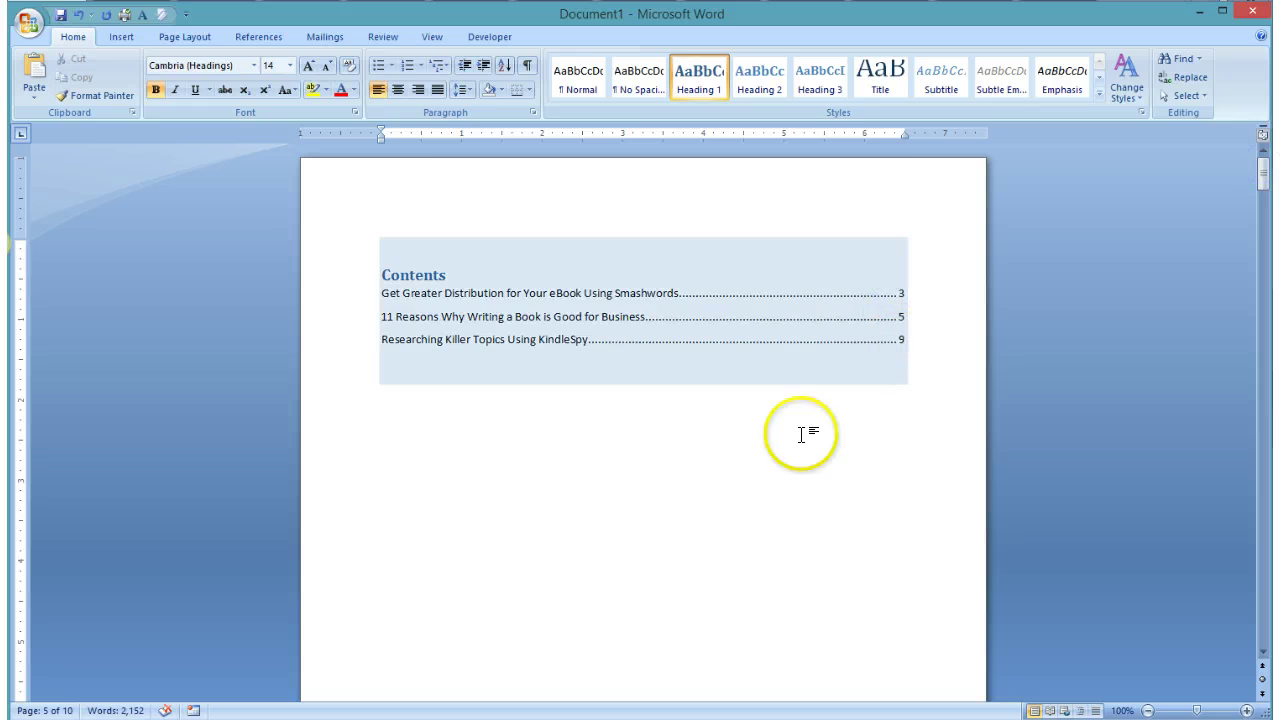
click(543, 500)
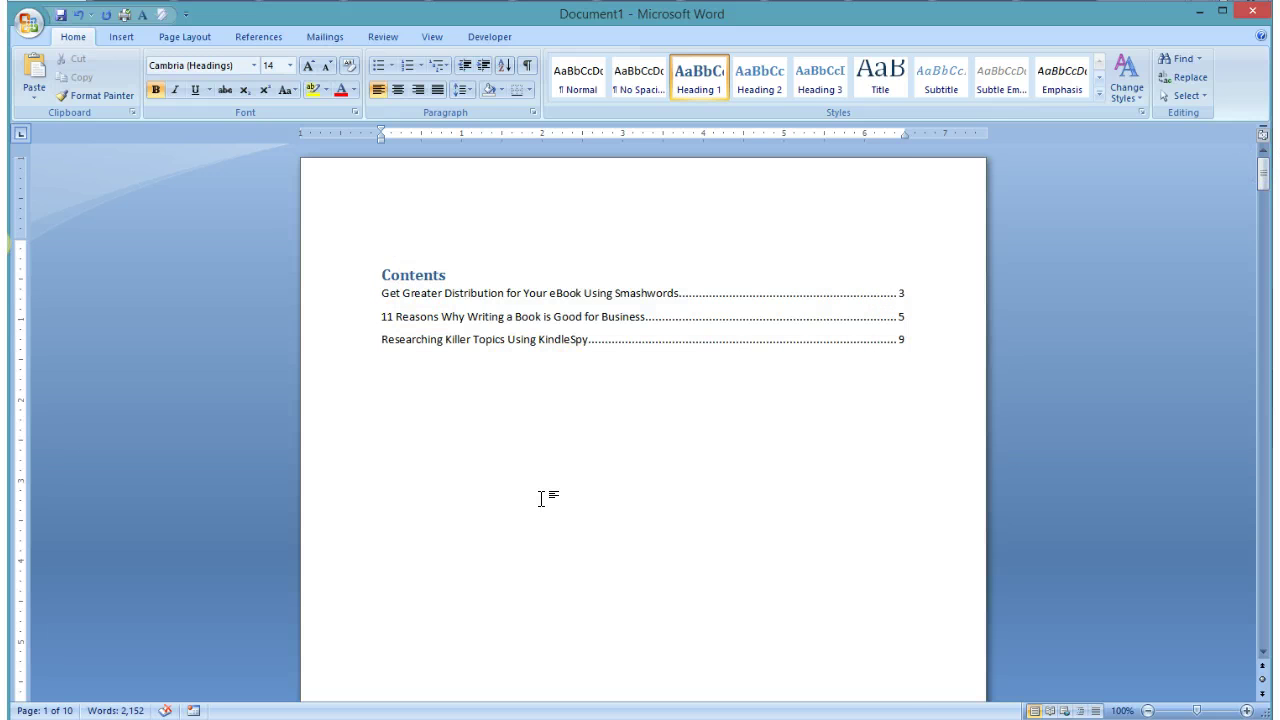
click(791, 363)
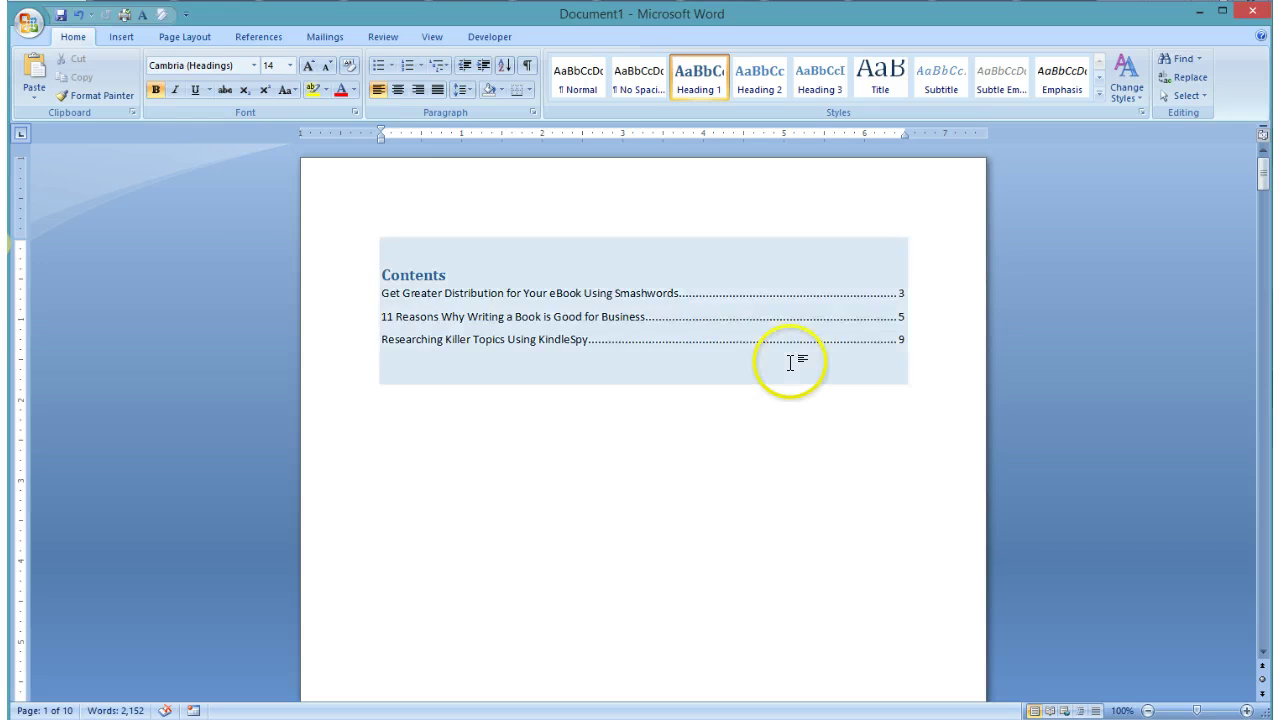
click(835, 482)
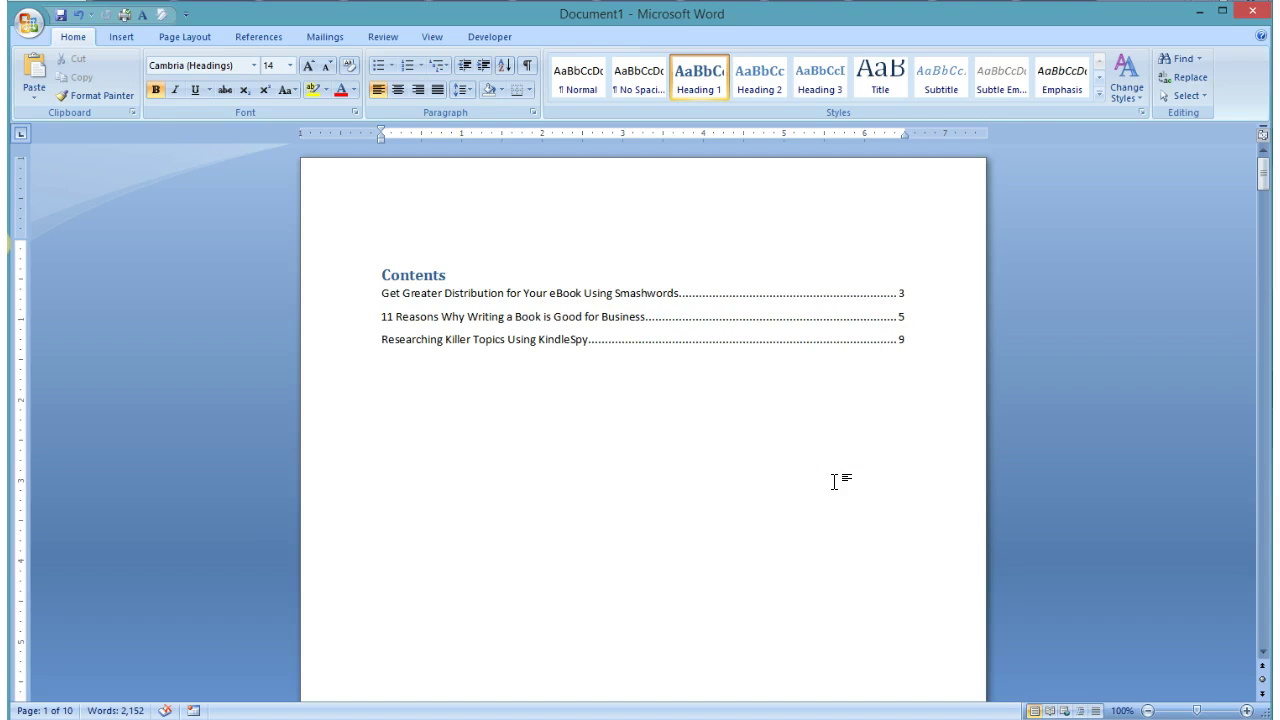
Step: Insert a Blank built-in footer on the contents page
click(120, 36)
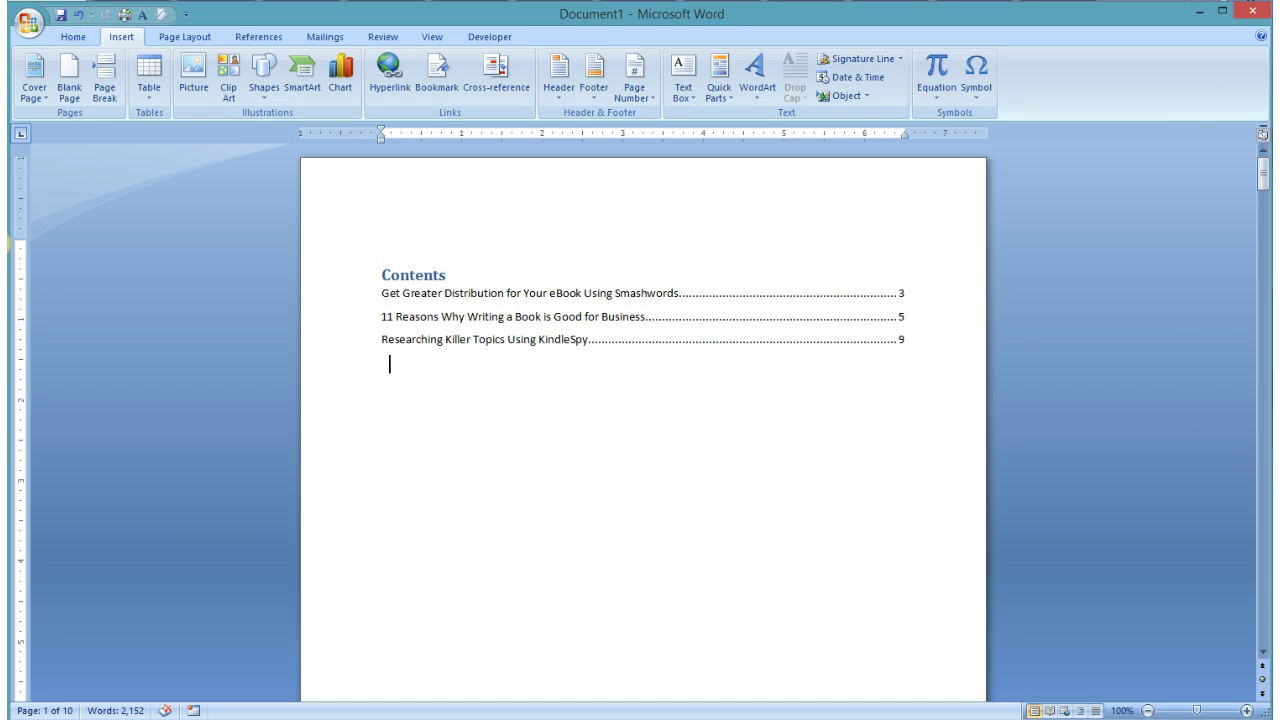
click(593, 91)
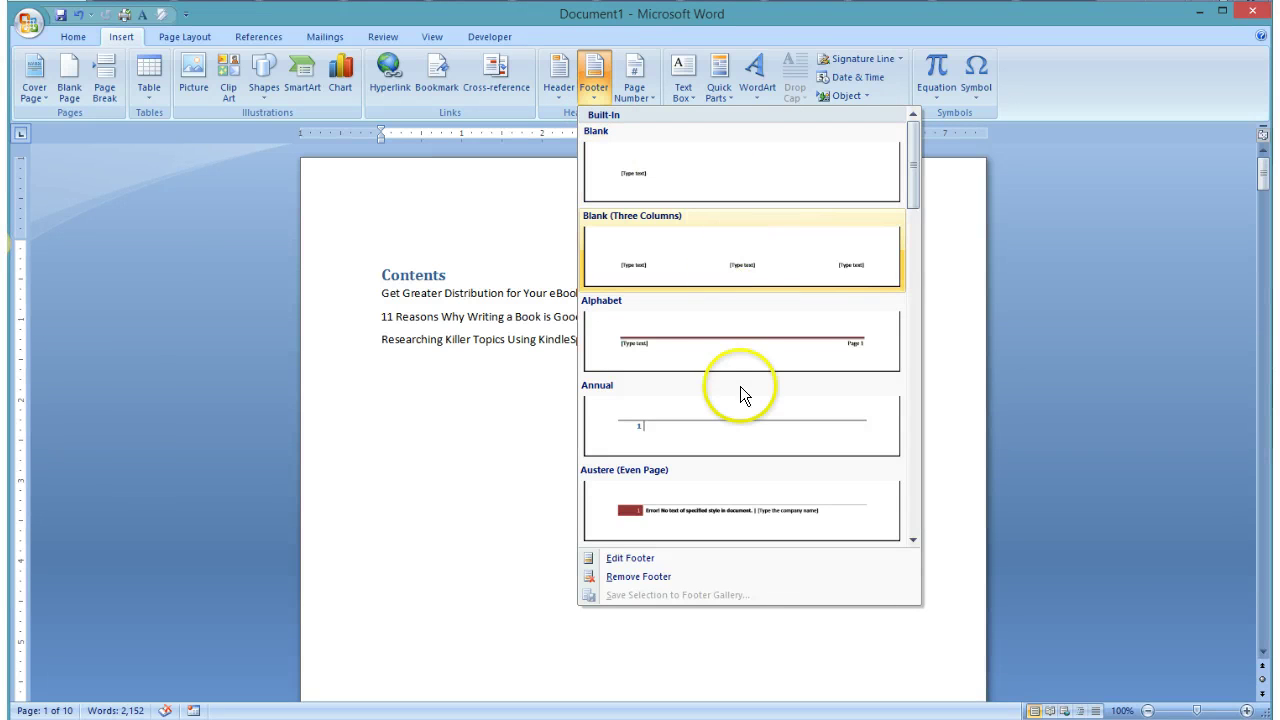
click(675, 175)
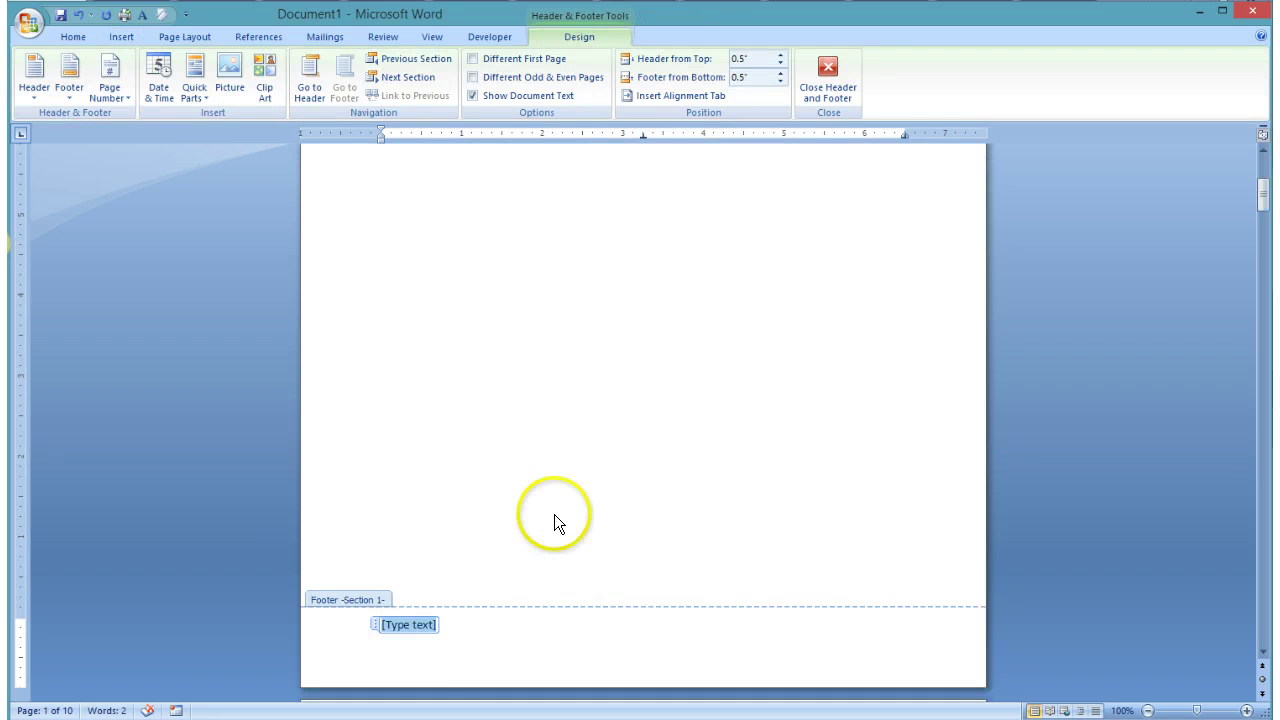
Step: Add a Plain Number 2 page number at the bottom of the page in the Section 1 footer
click(114, 100)
mouse_move(155, 137)
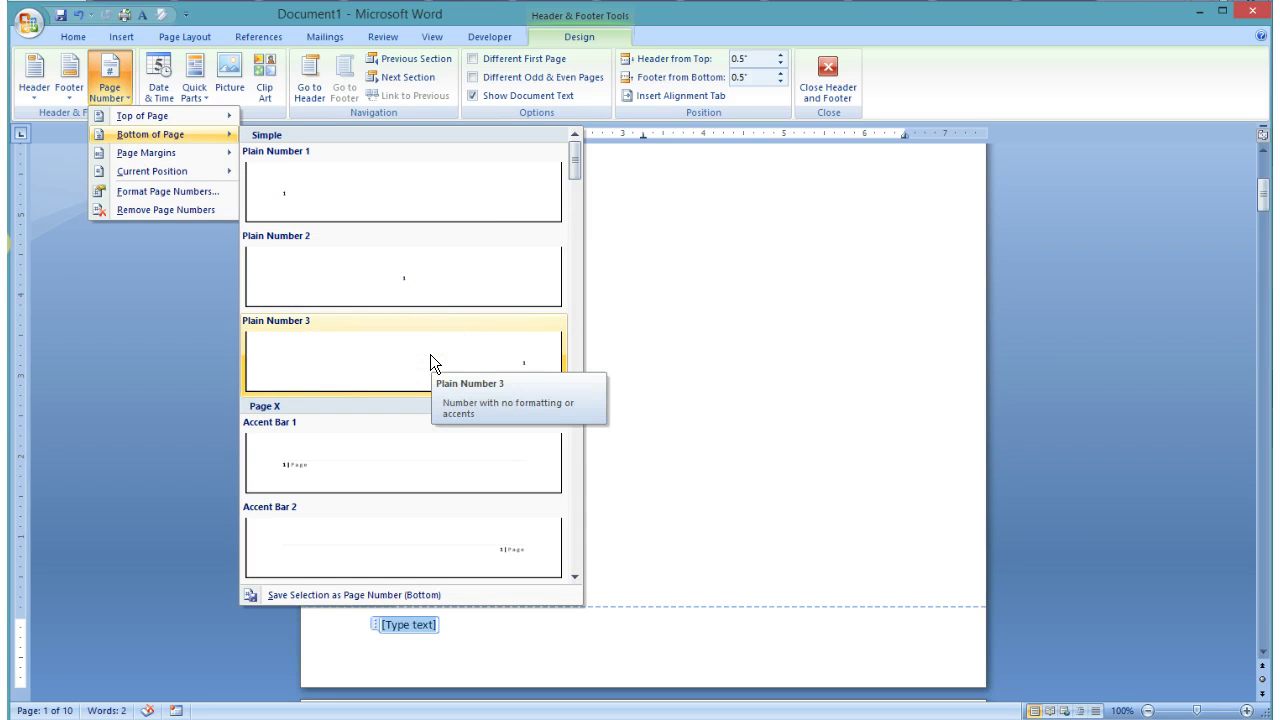
click(378, 220)
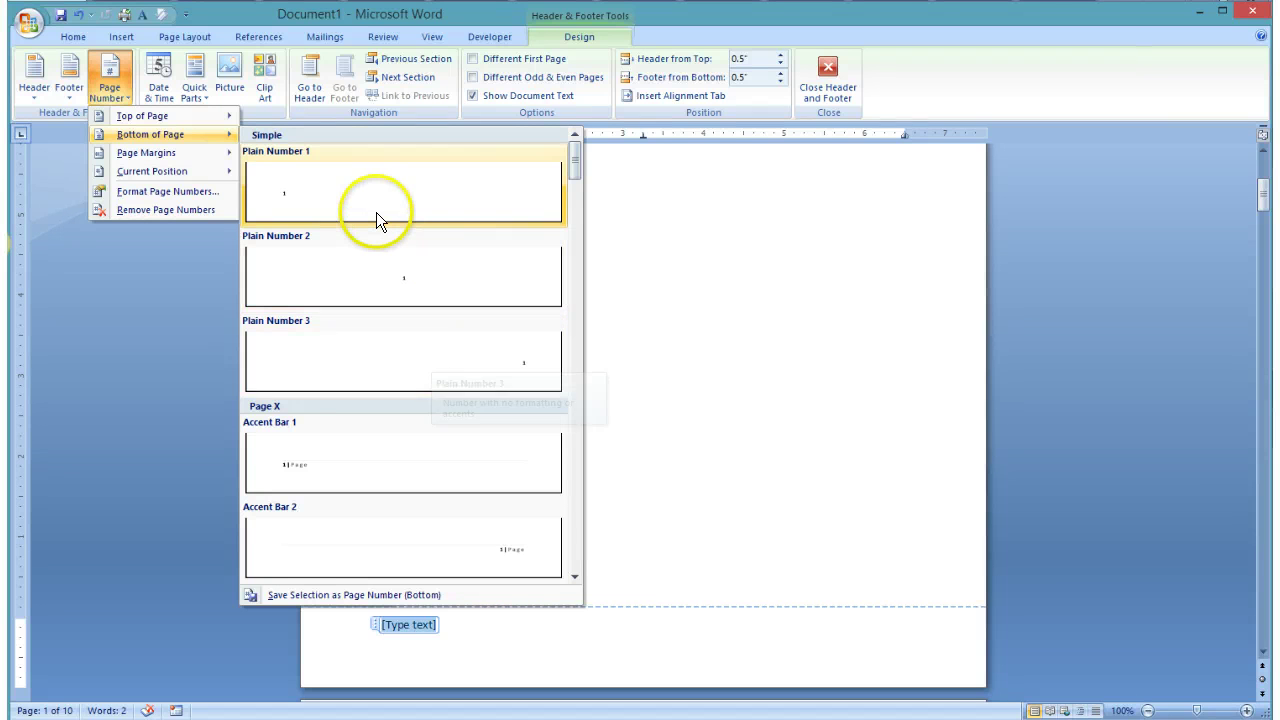
click(385, 273)
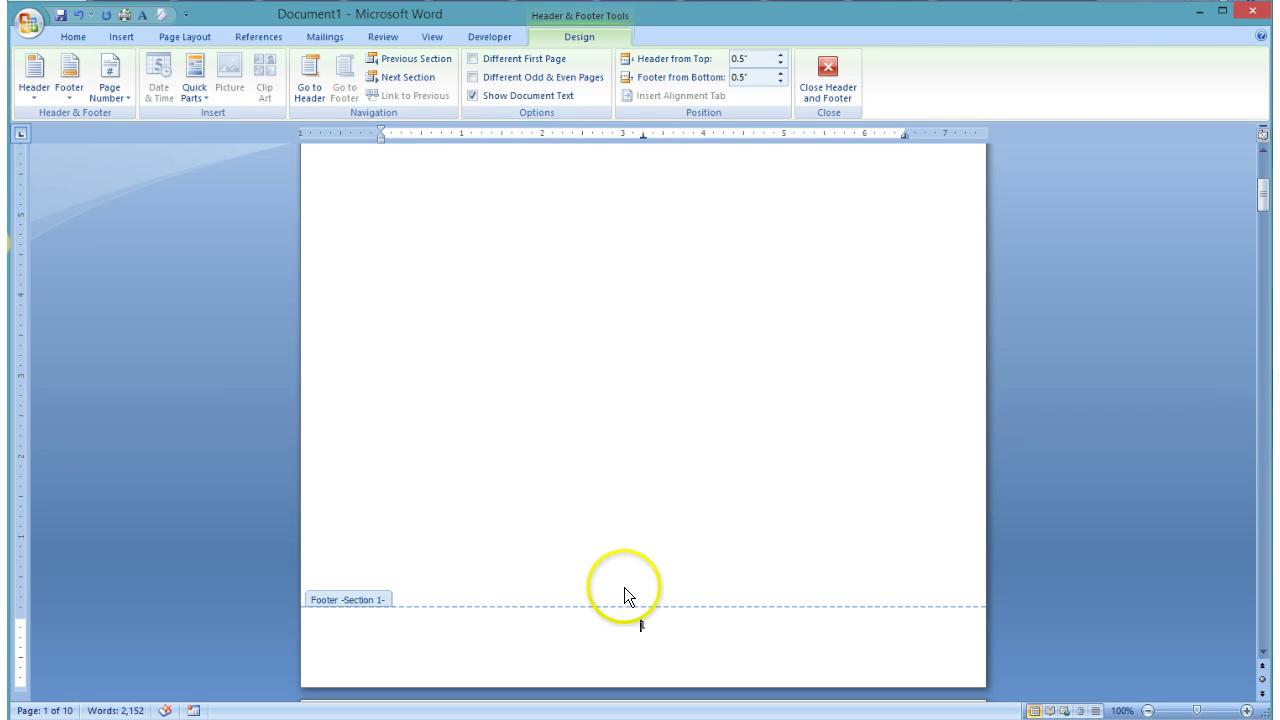
Step: Format the Section 1 page number as i, ii, iii, starting at i, and leave footer editing
click(642, 624)
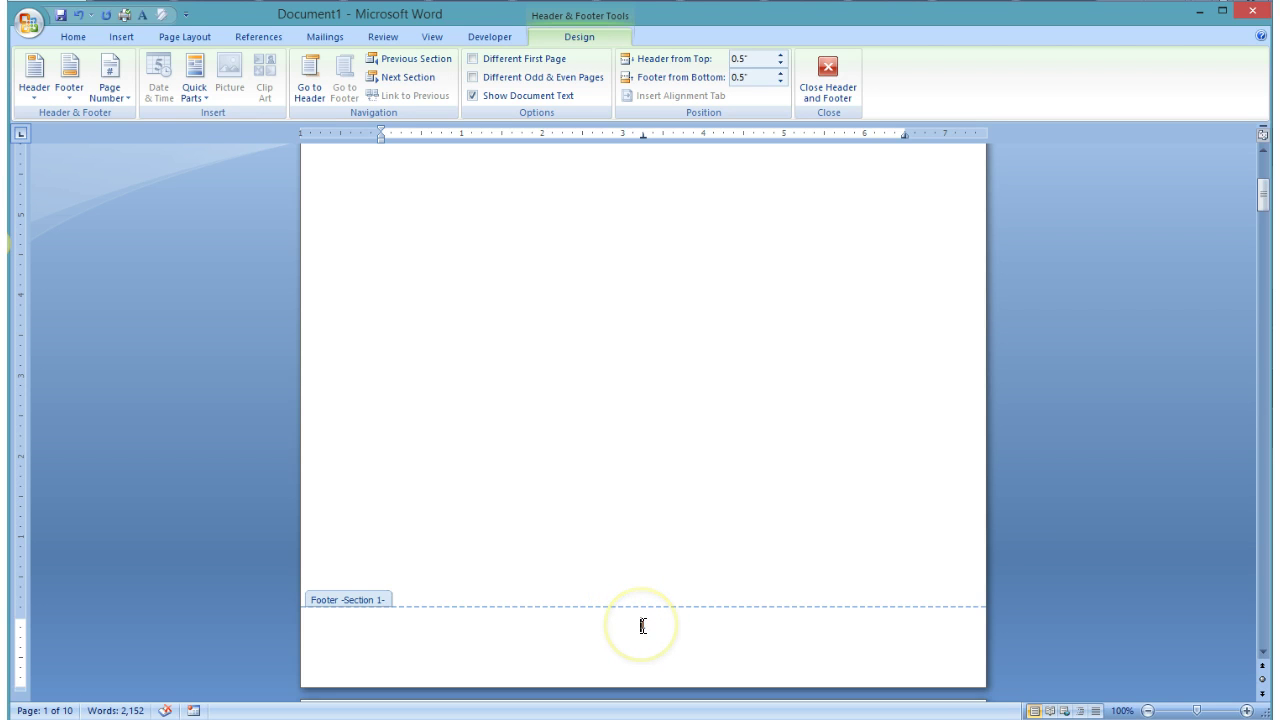
double_click(642, 626)
right_click(642, 625)
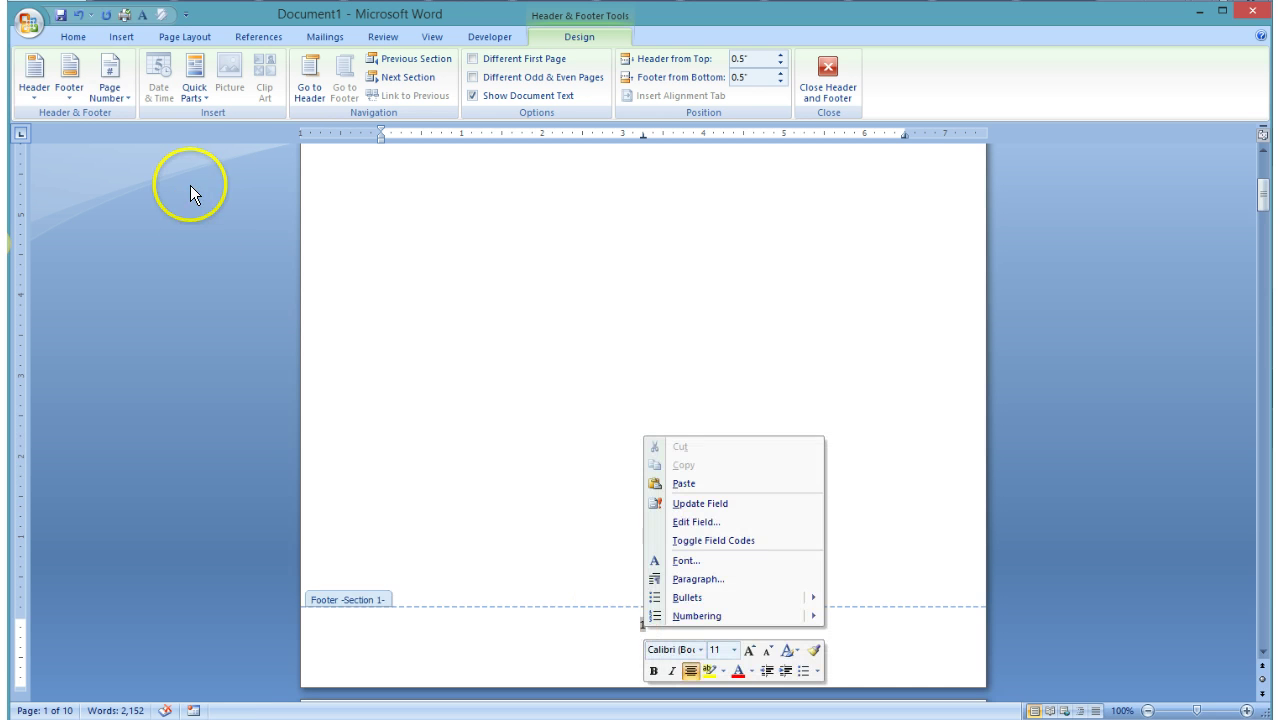
click(124, 94)
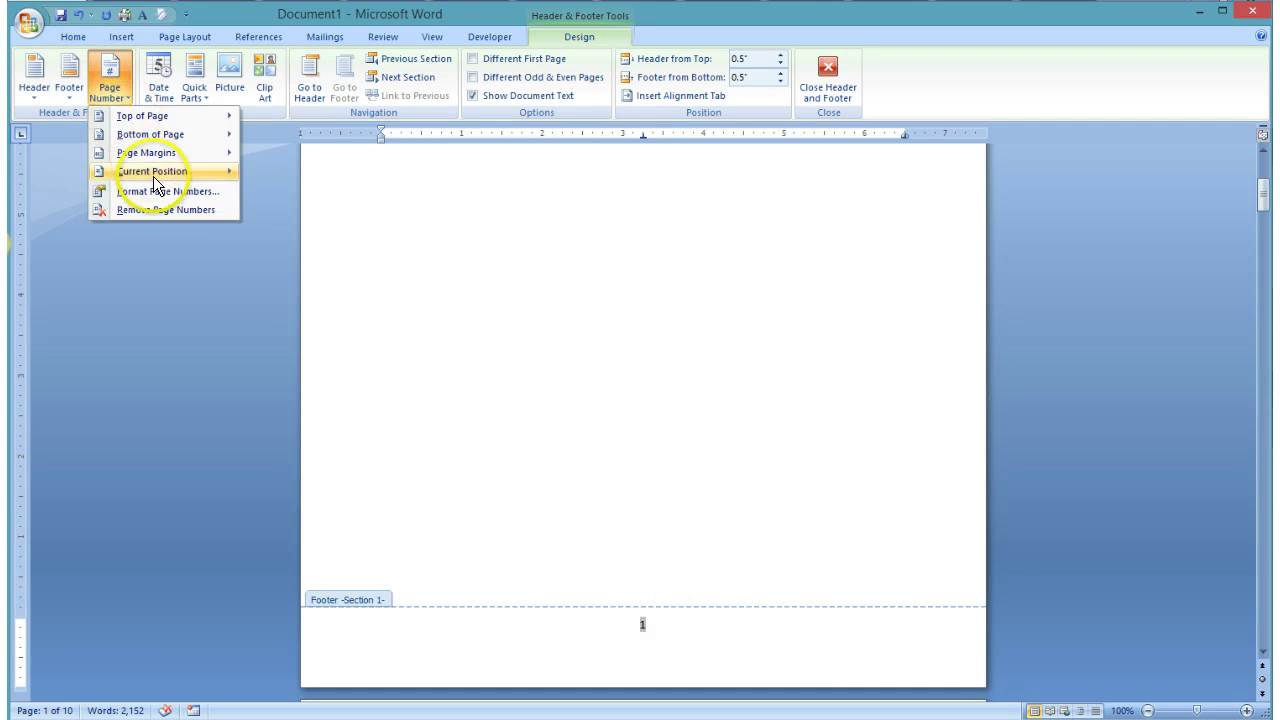
click(187, 197)
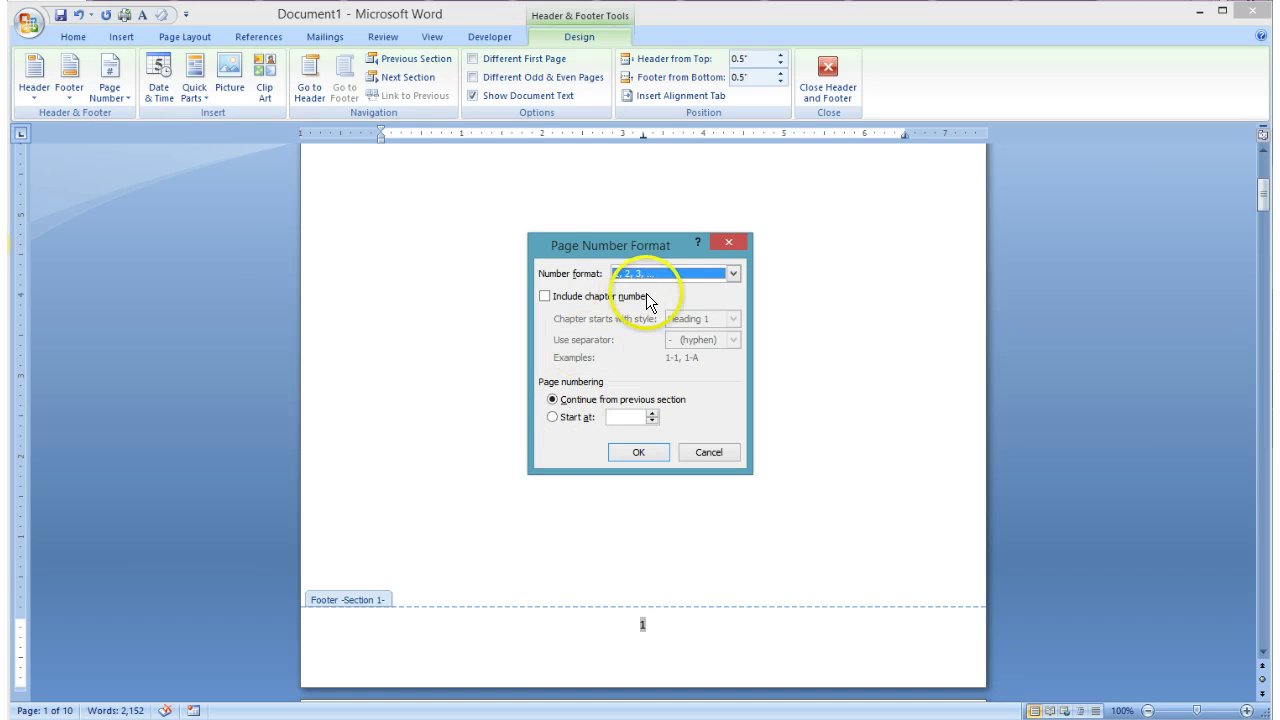
click(733, 274)
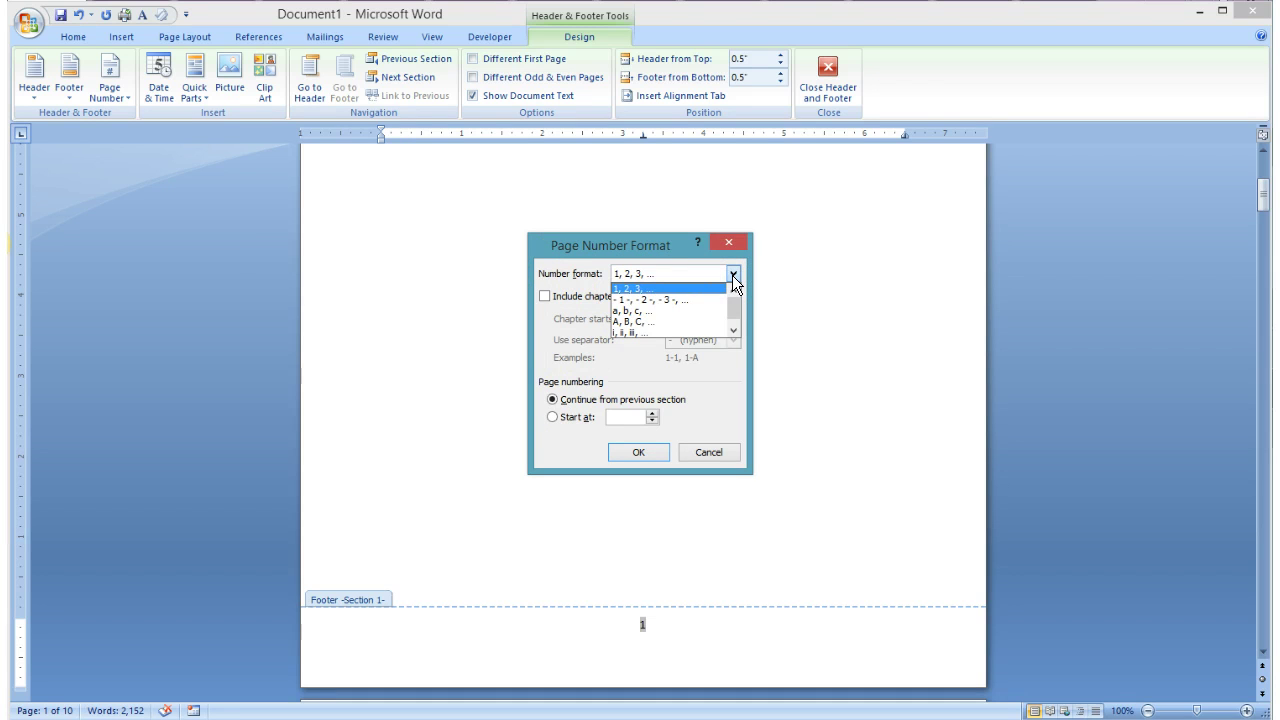
click(660, 328)
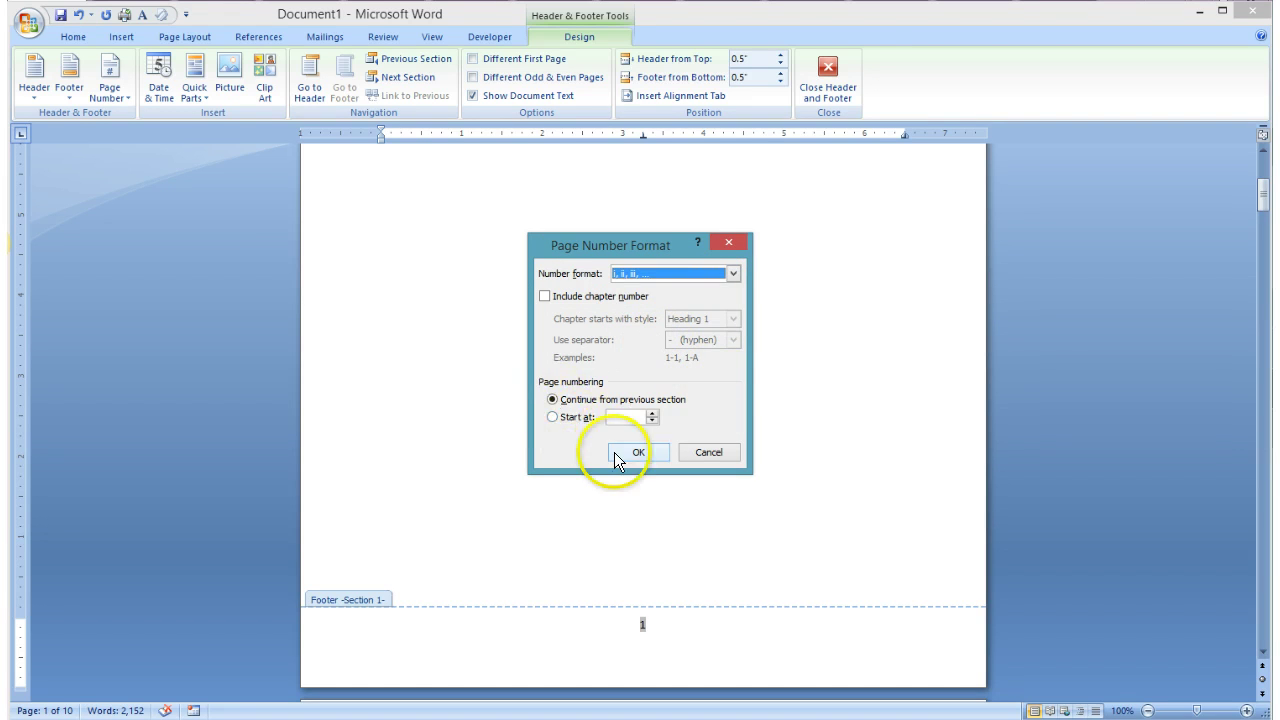
click(565, 418)
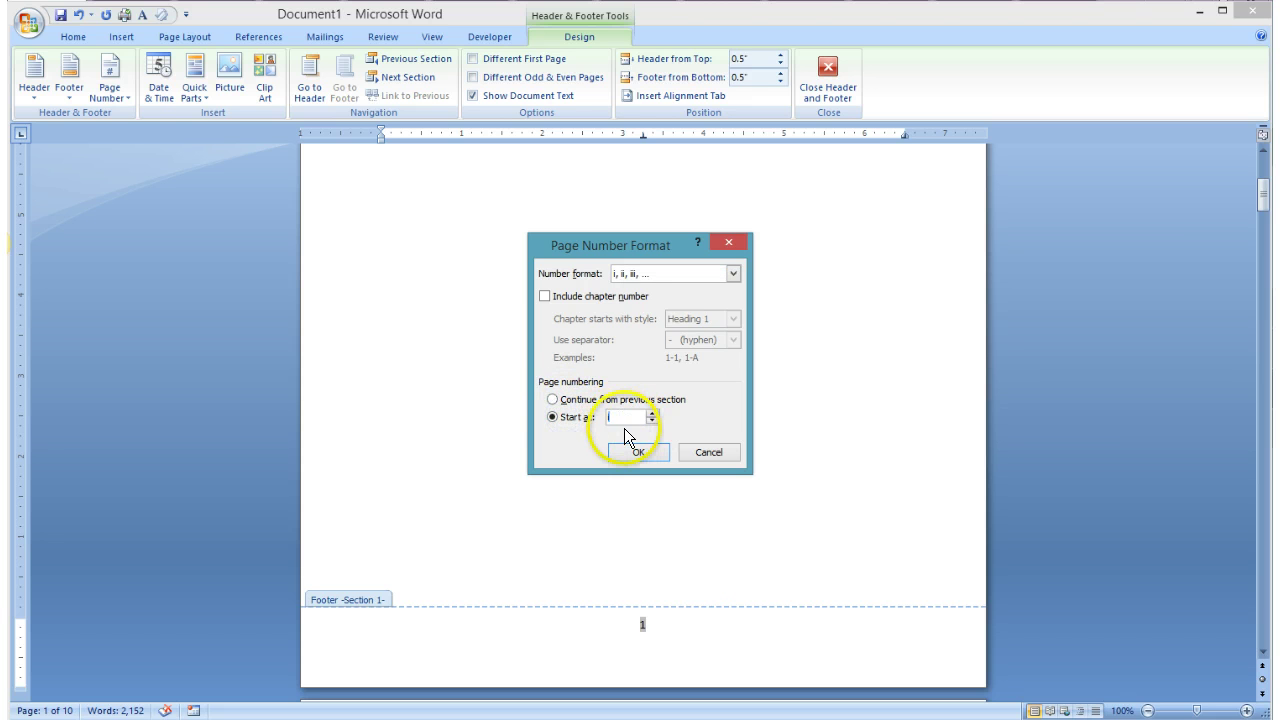
click(637, 452)
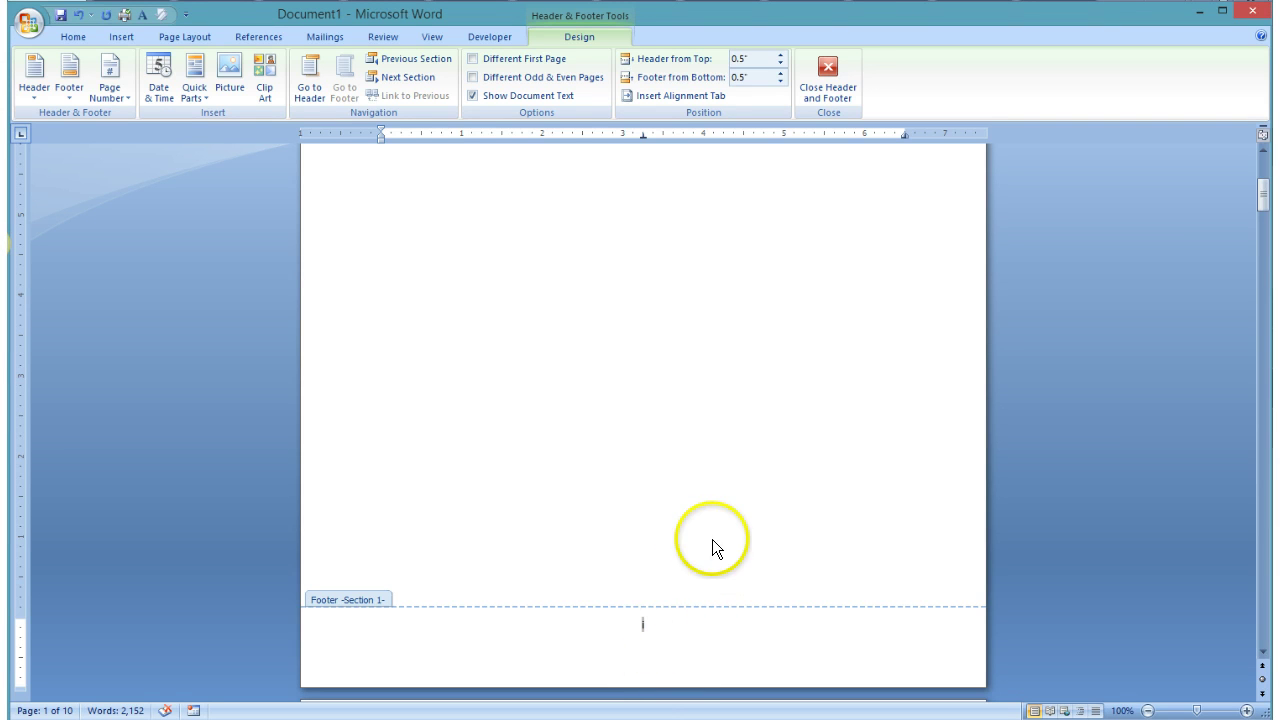
click(834, 100)
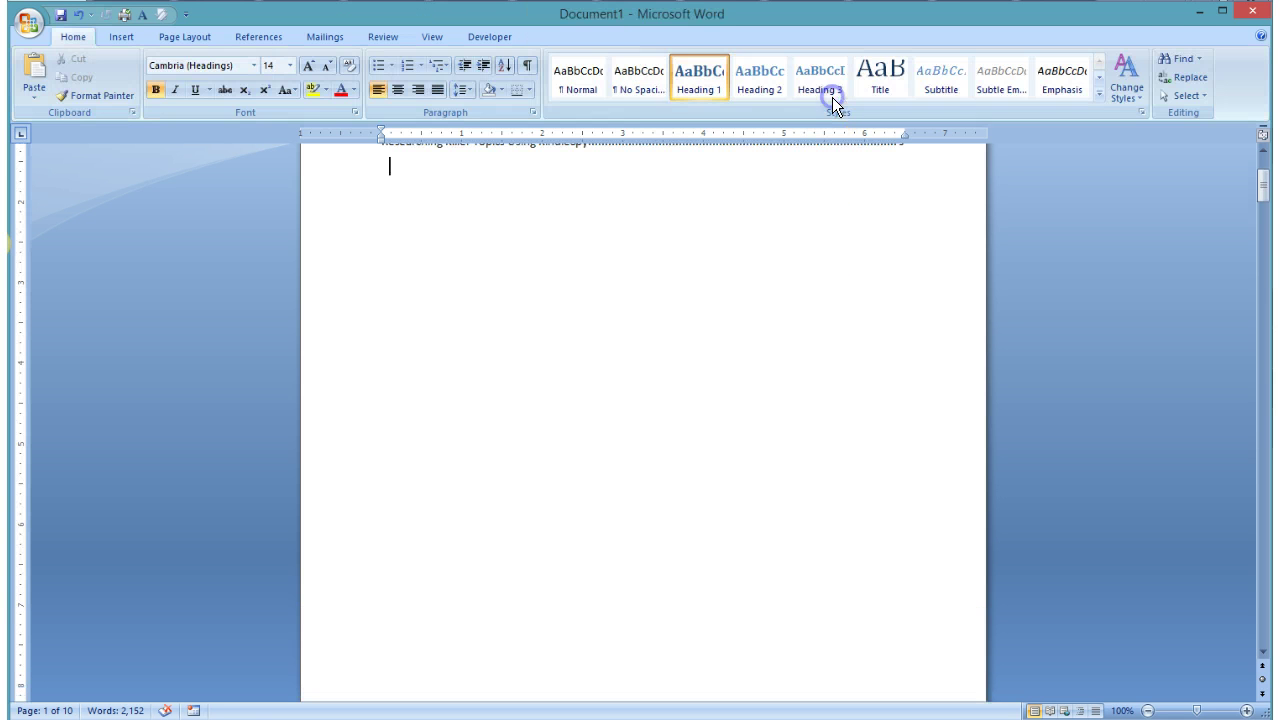
Step: Show the formatting marks and examine the footer and the section break that ends the contents page
scroll(1260, 157, up, 3)
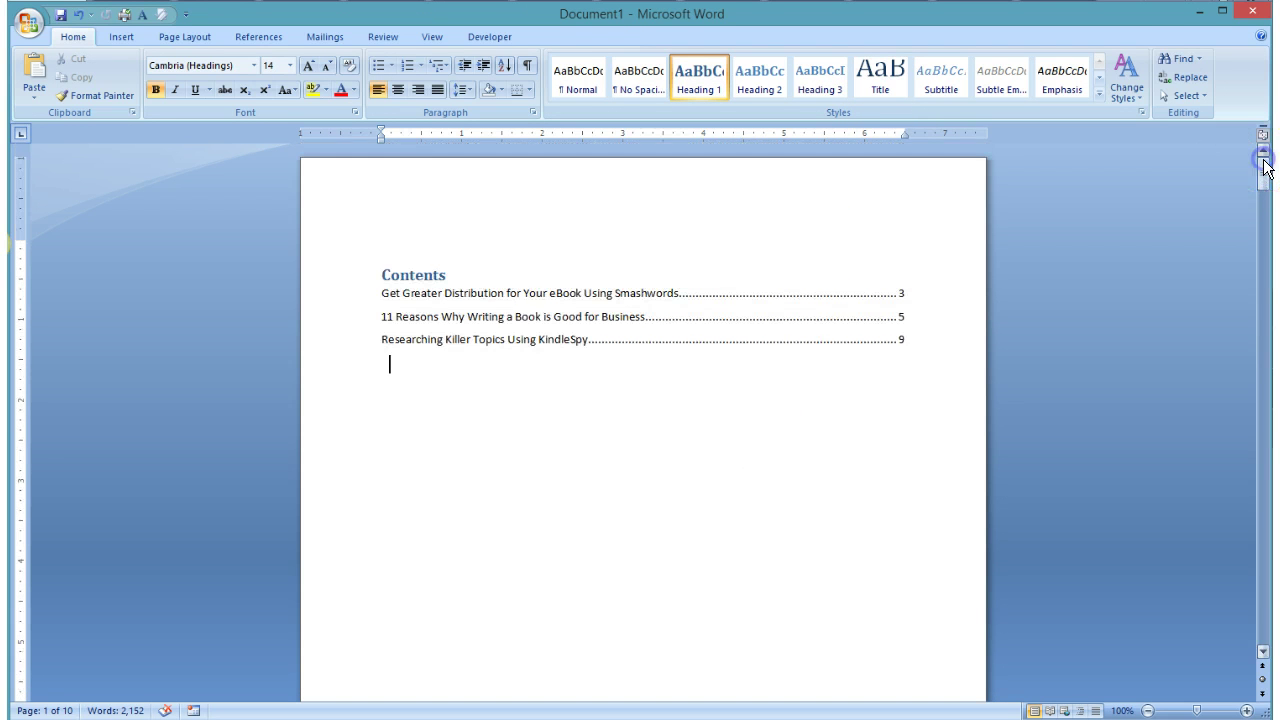
click(1262, 651)
drag(1262, 657, 1262, 657)
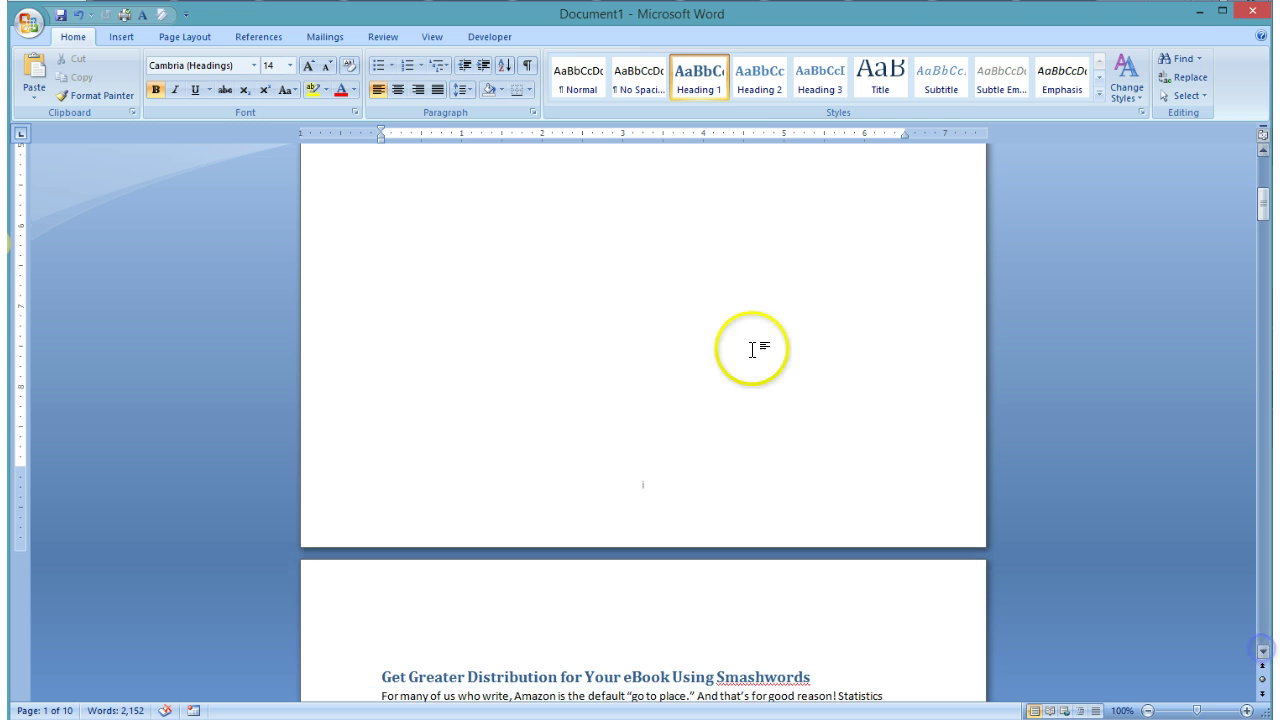
click(526, 65)
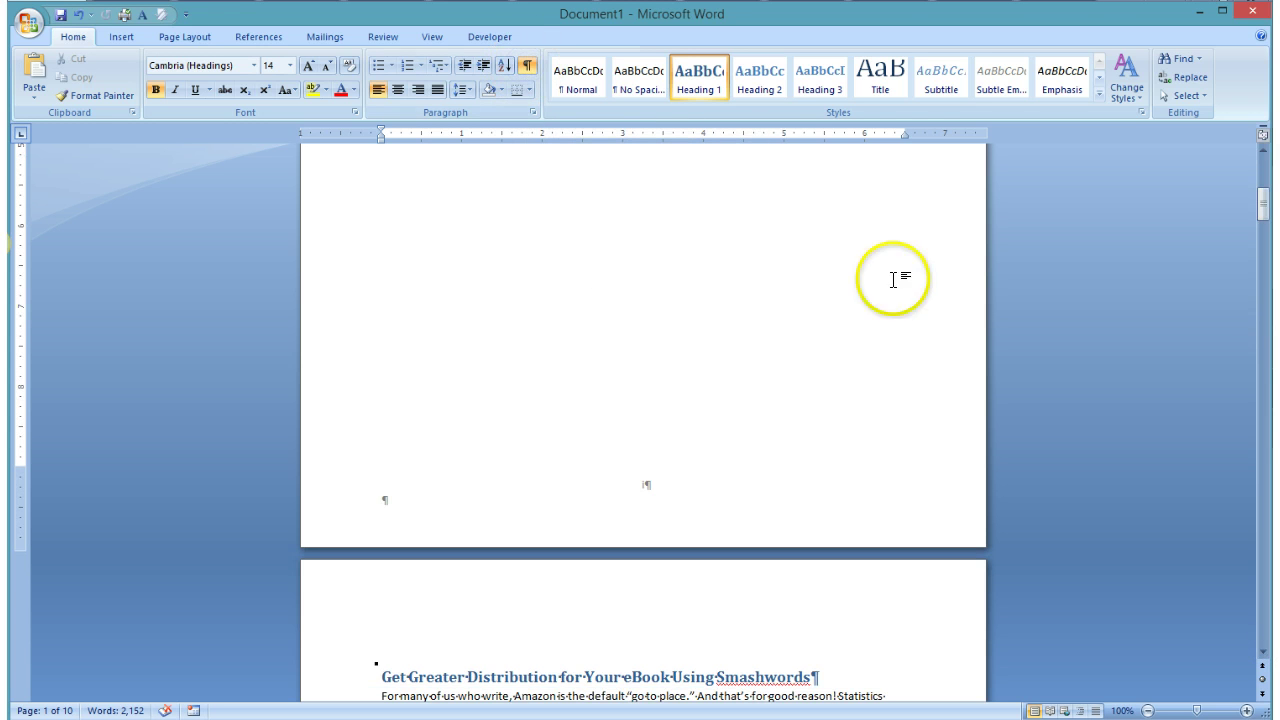
drag(1262, 155, 1262, 157)
click(624, 252)
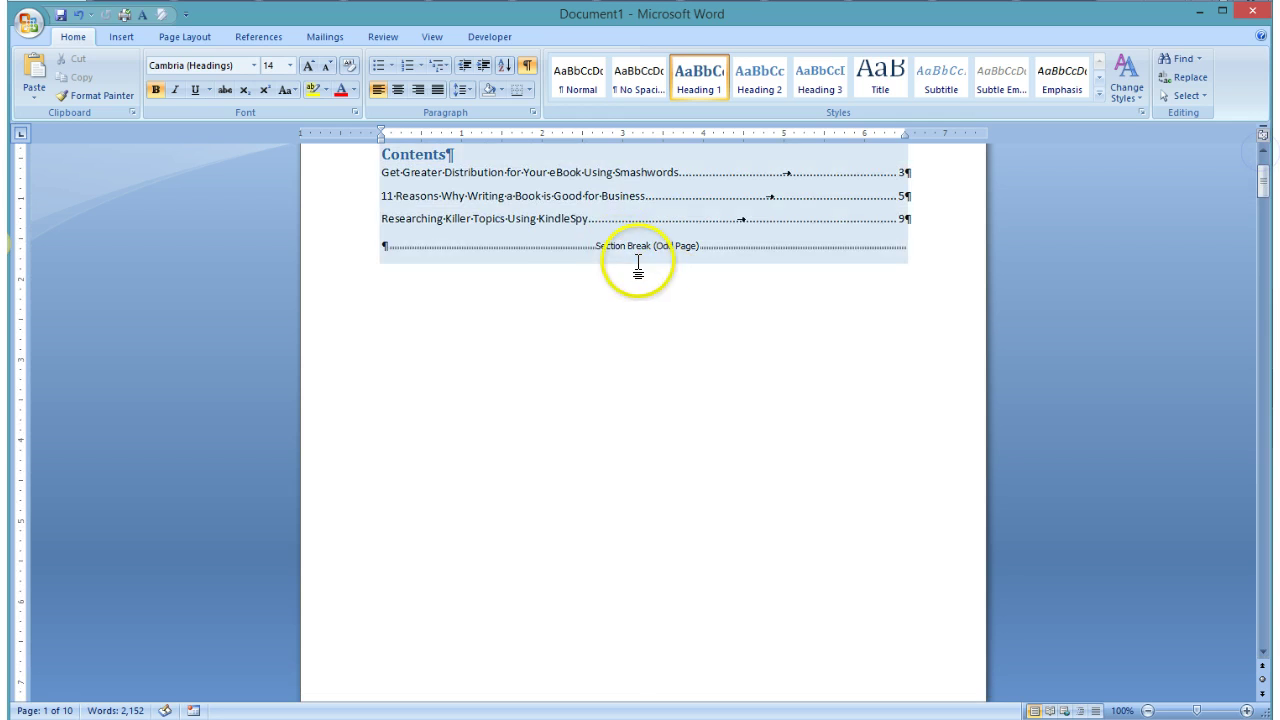
click(660, 384)
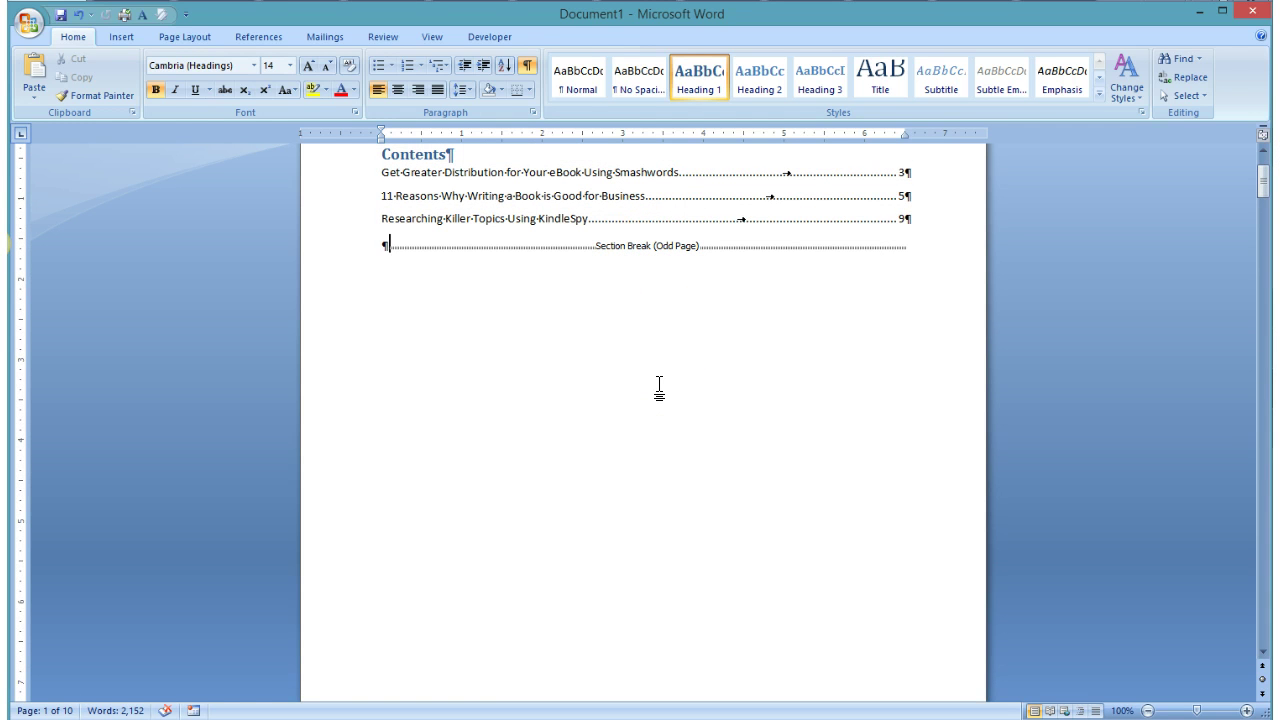
click(598, 261)
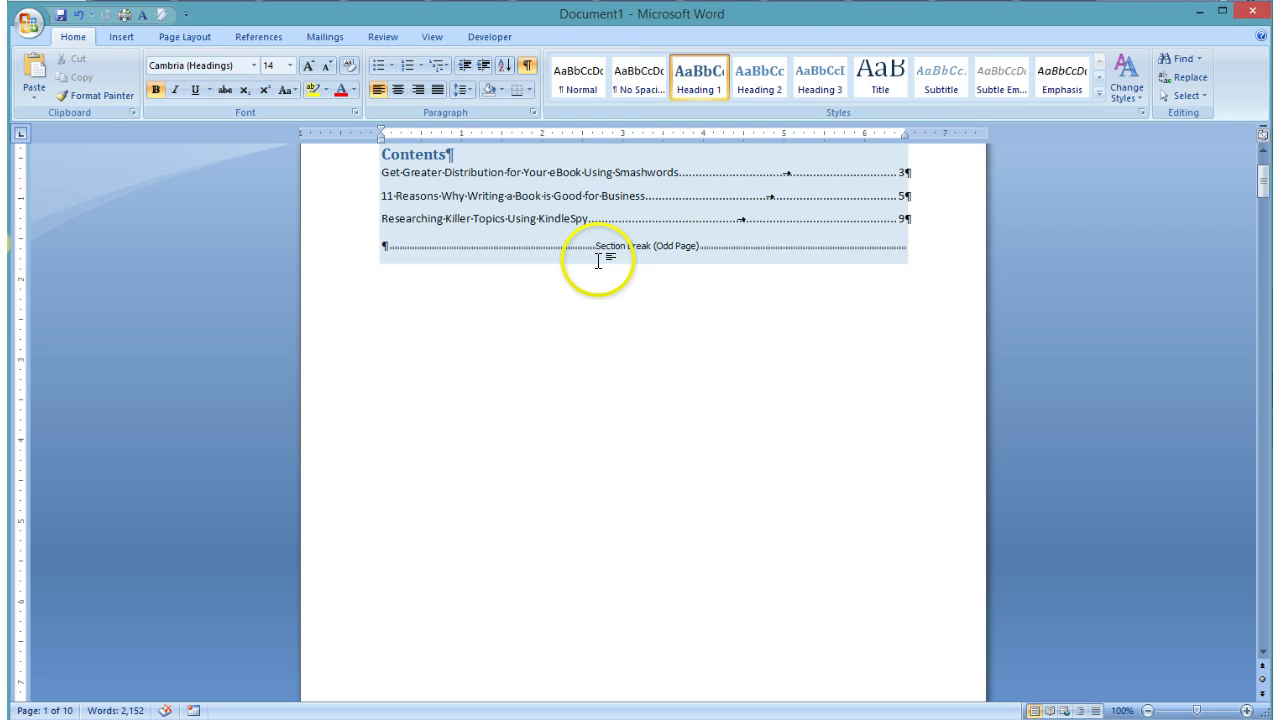
Step: Review the section break types, including Odd Page, and hide the formatting marks
click(156, 37)
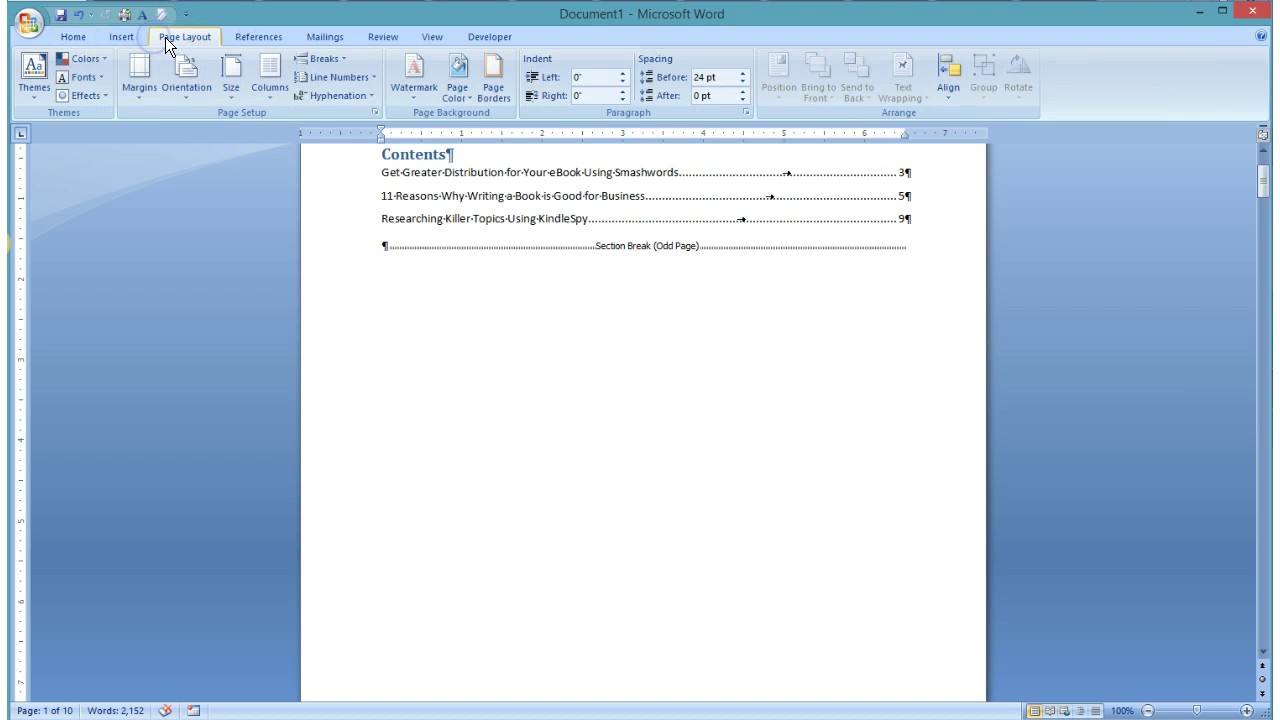
click(325, 58)
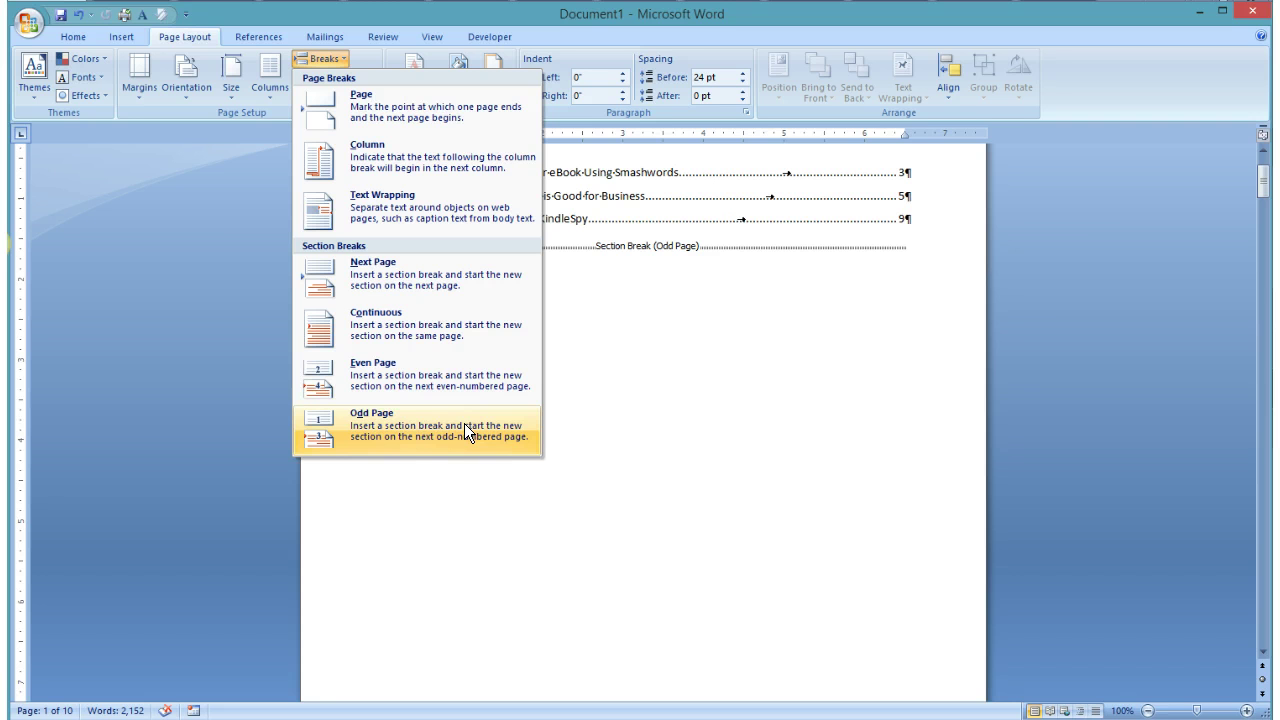
click(416, 447)
click(826, 340)
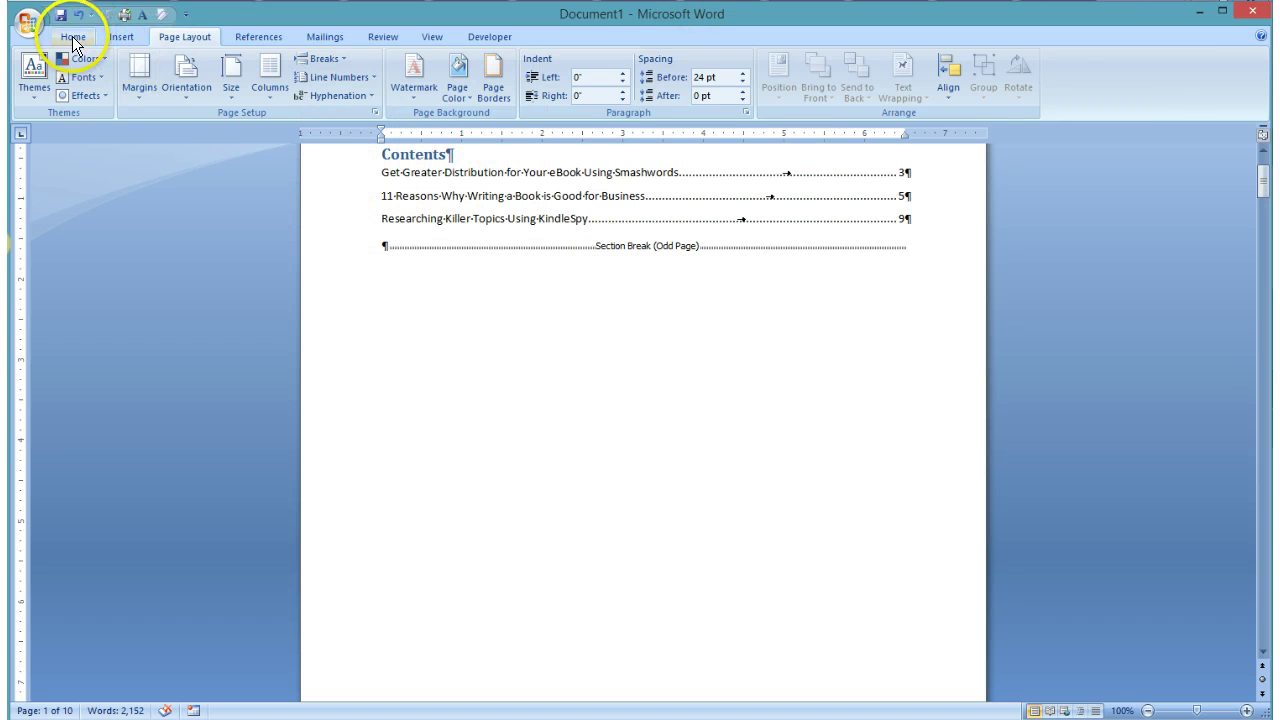
click(73, 37)
click(527, 65)
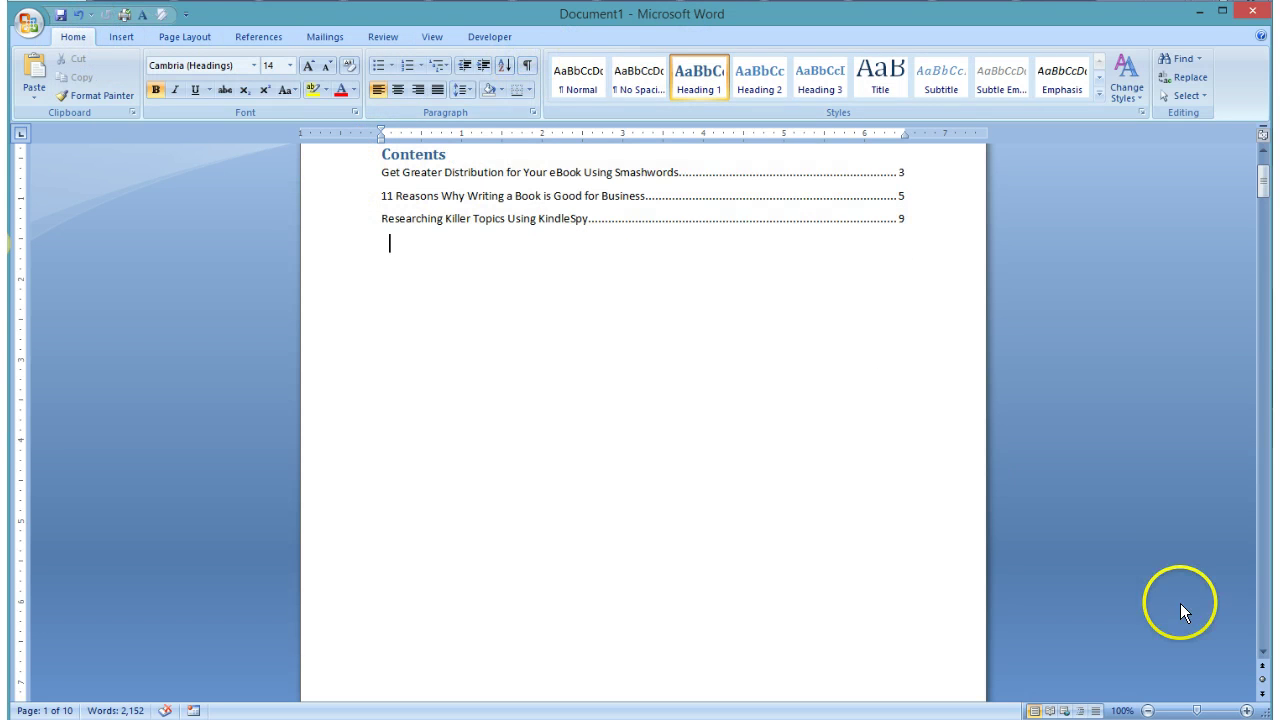
Step: Restart the Section 2 footer's page numbering at 1 in the first chapter
click(1262, 624)
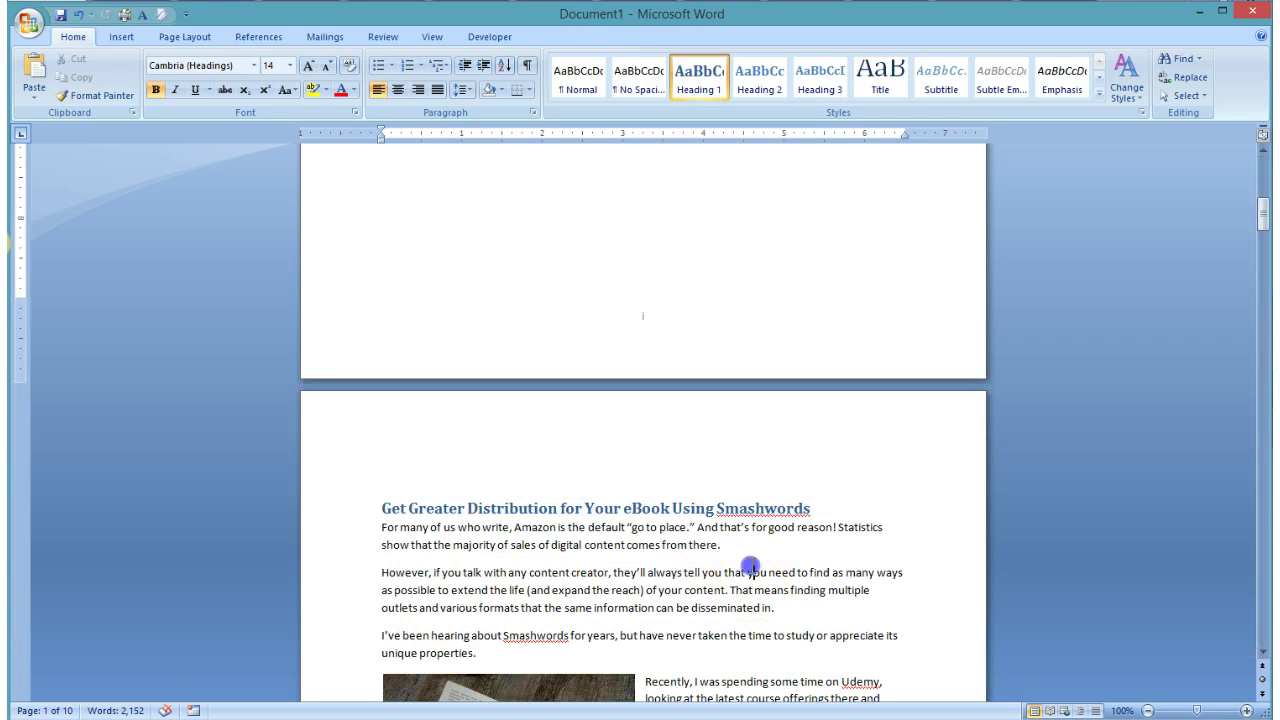
click(749, 573)
click(1262, 652)
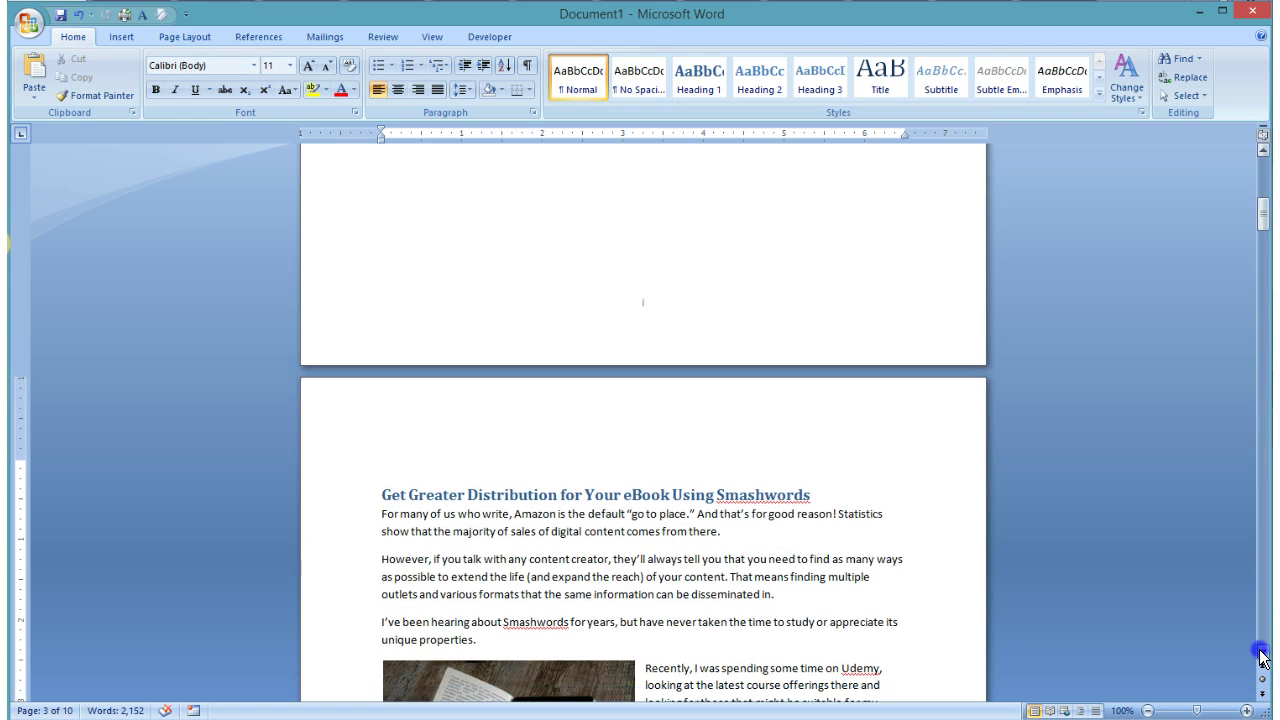
click(1262, 656)
click(1262, 656)
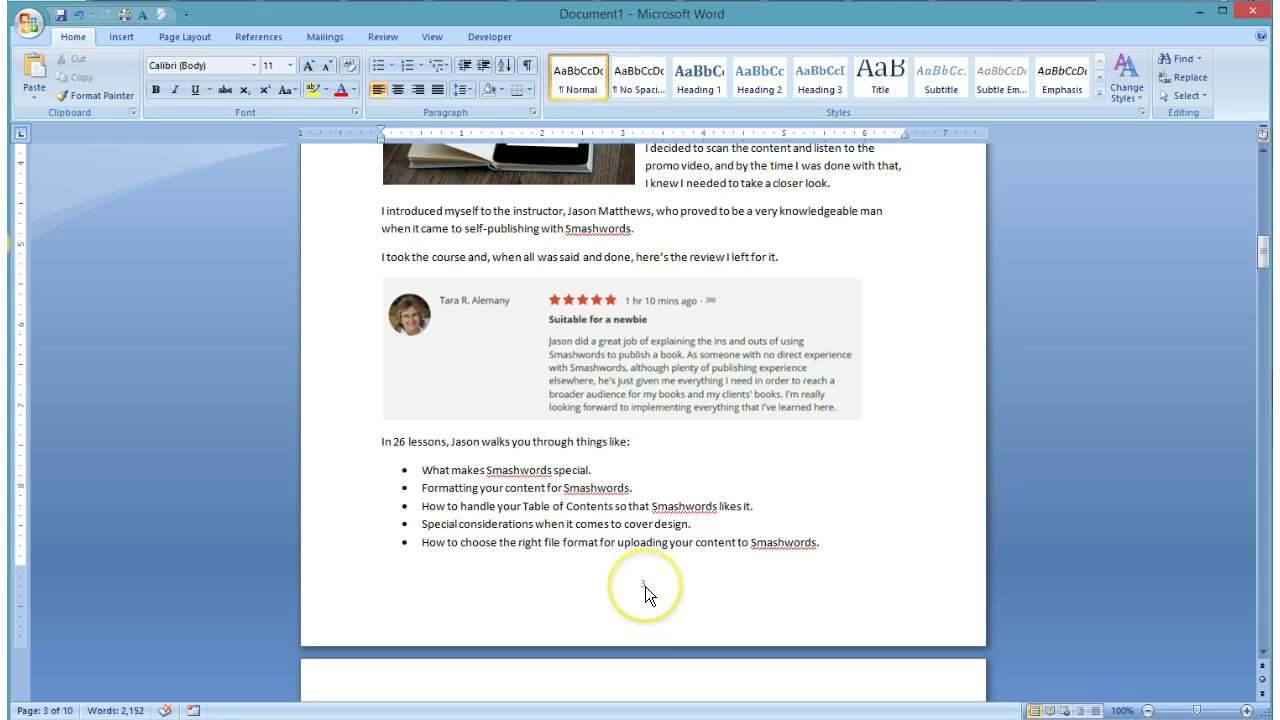
double_click(645, 586)
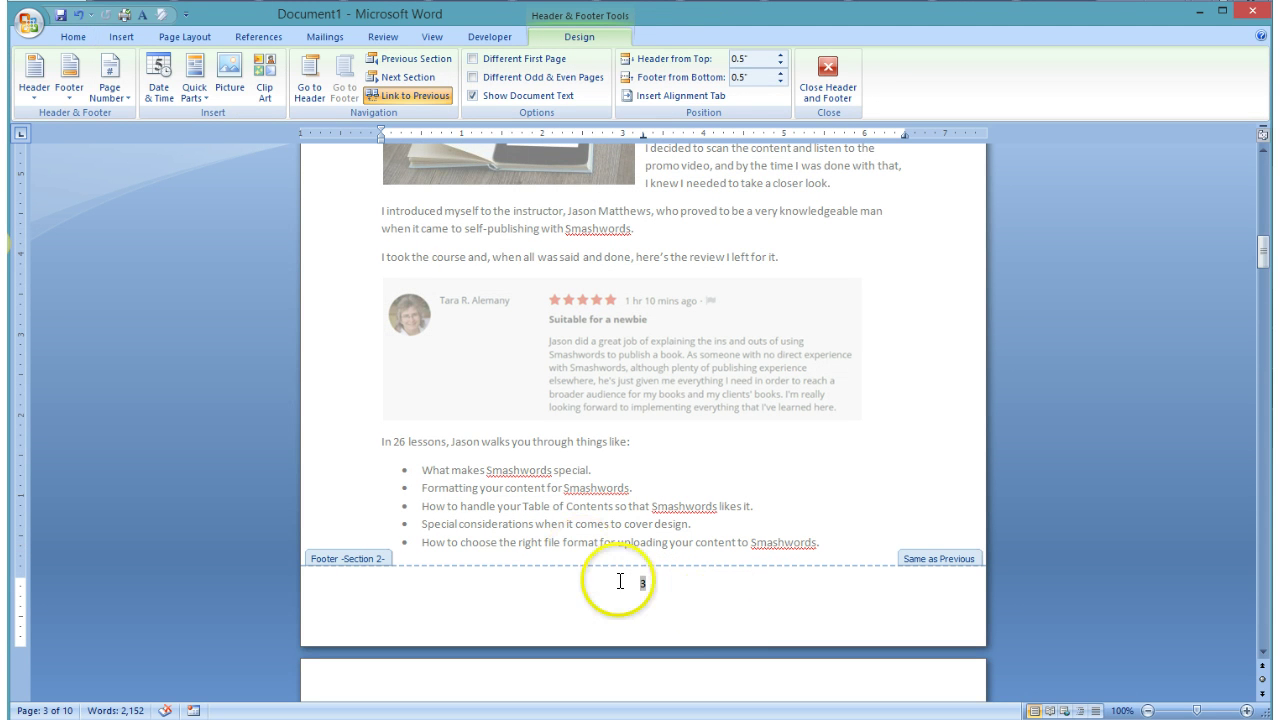
click(118, 95)
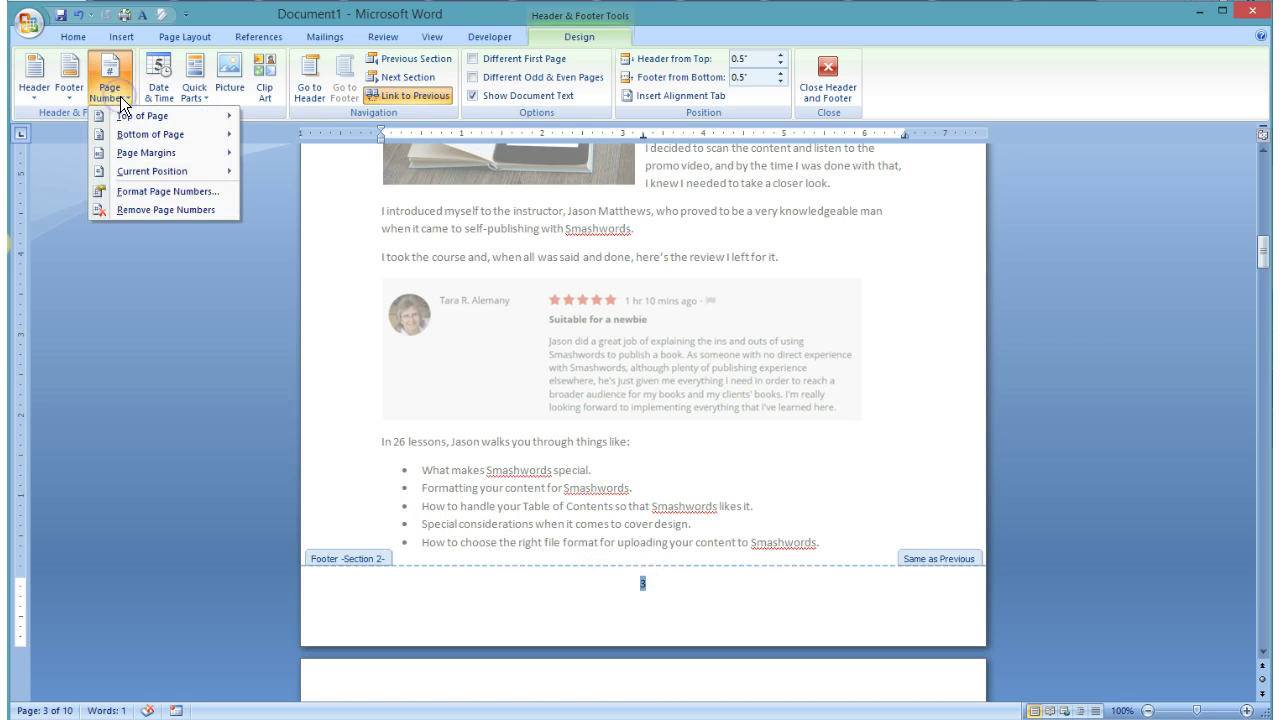
click(202, 193)
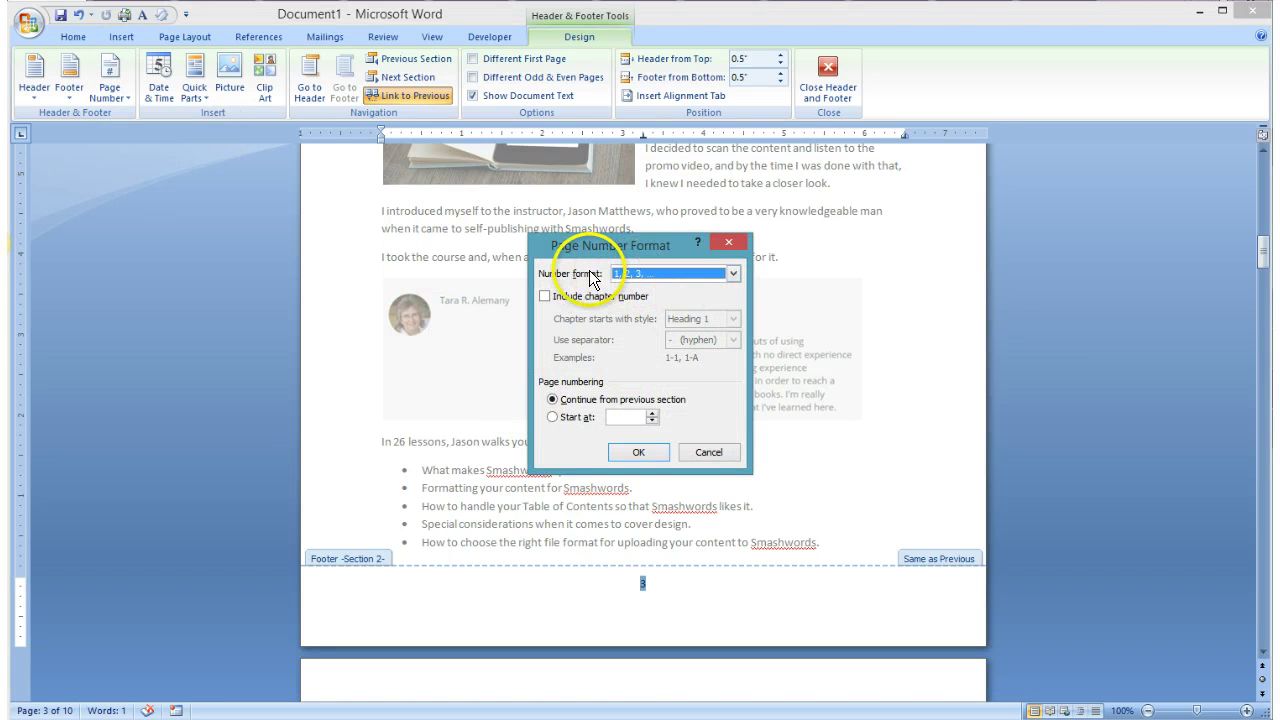
click(555, 418)
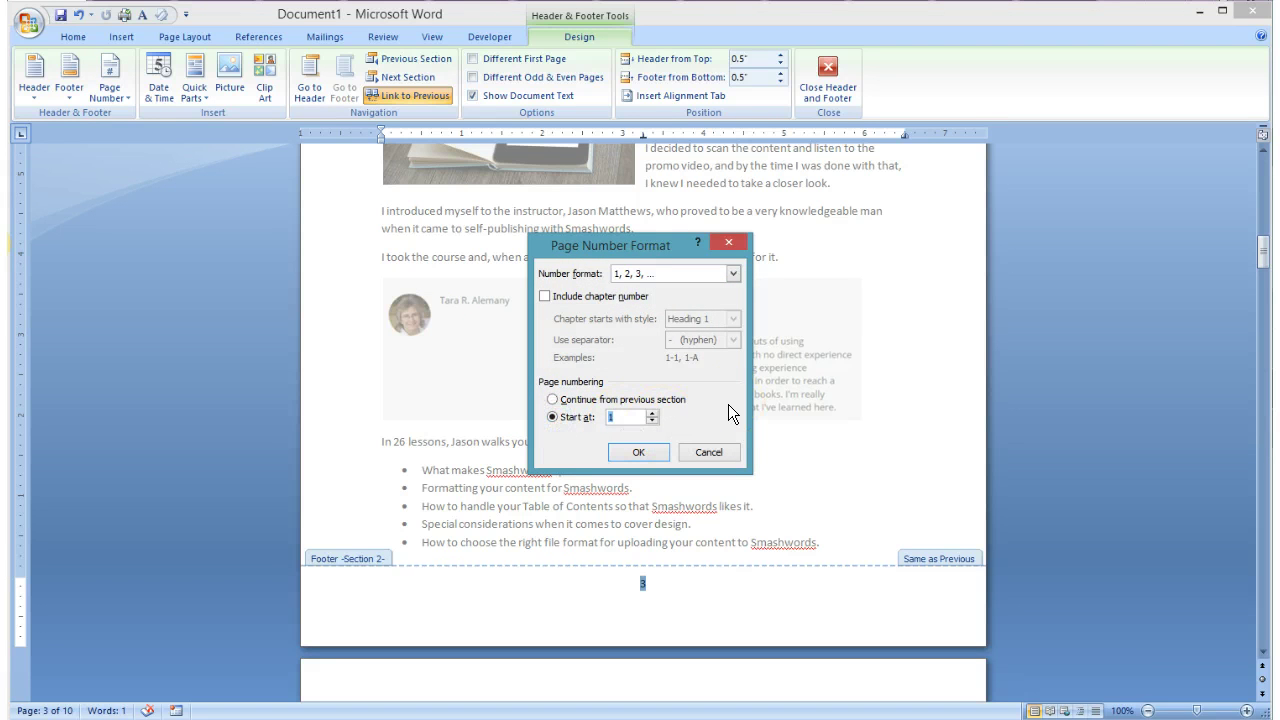
click(638, 452)
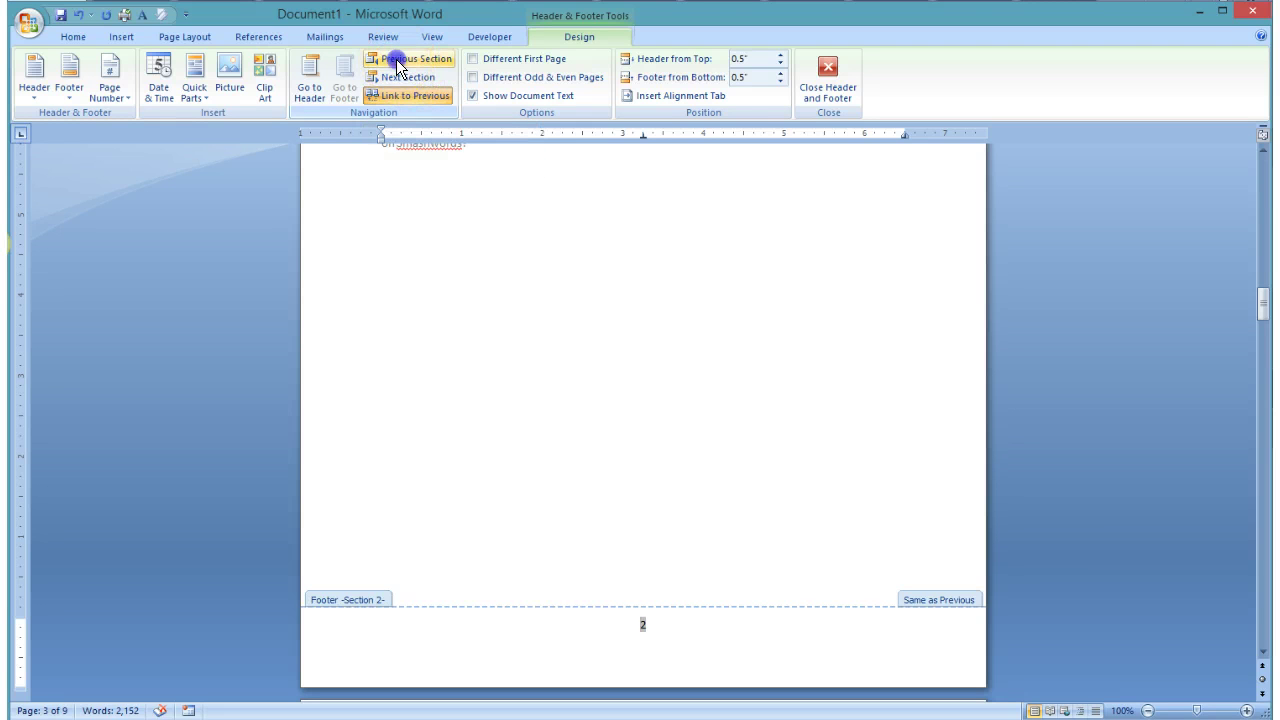
Step: Compare the Section 1 and Section 2 footers and unlink the Section 2 footer from the previous section
click(396, 59)
click(396, 78)
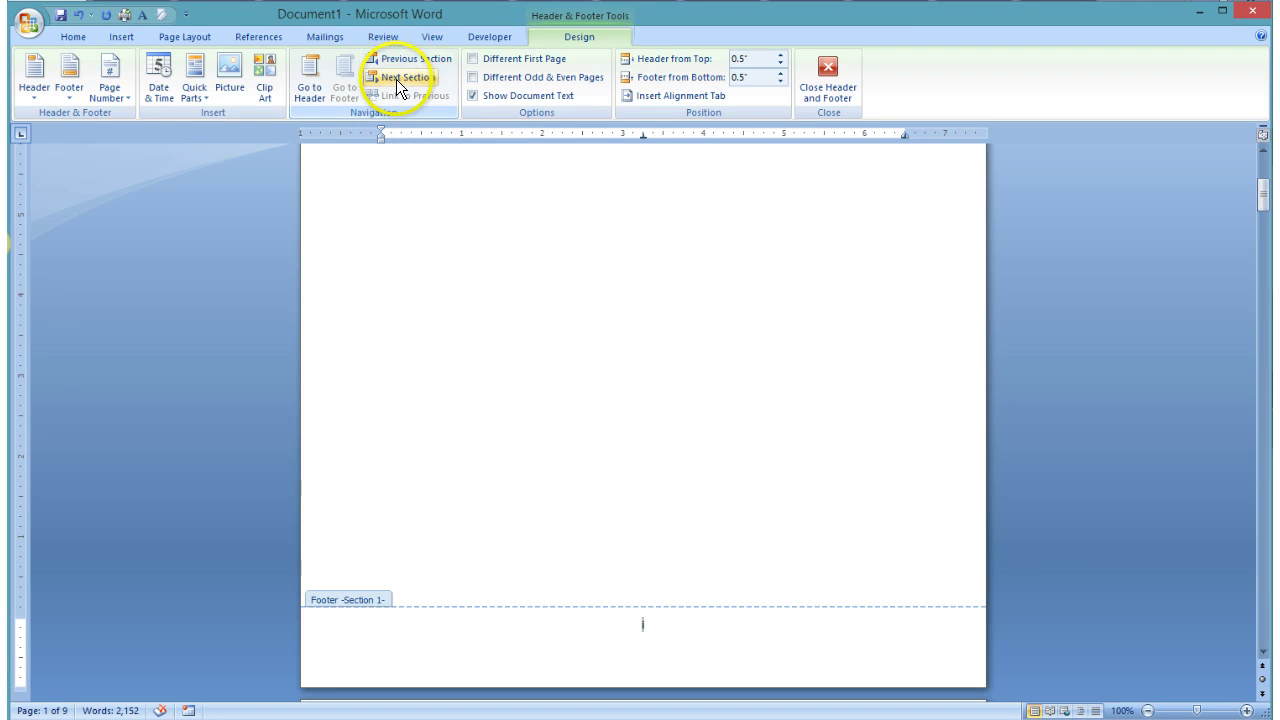
click(396, 78)
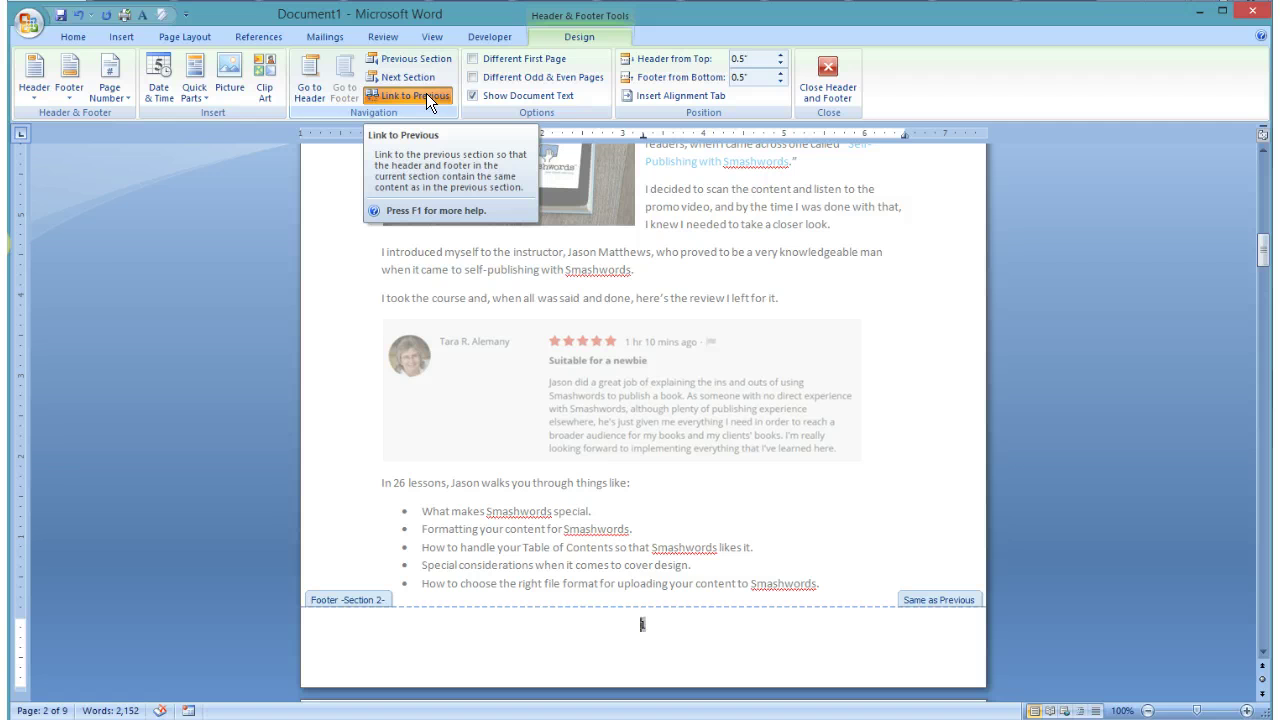
click(426, 93)
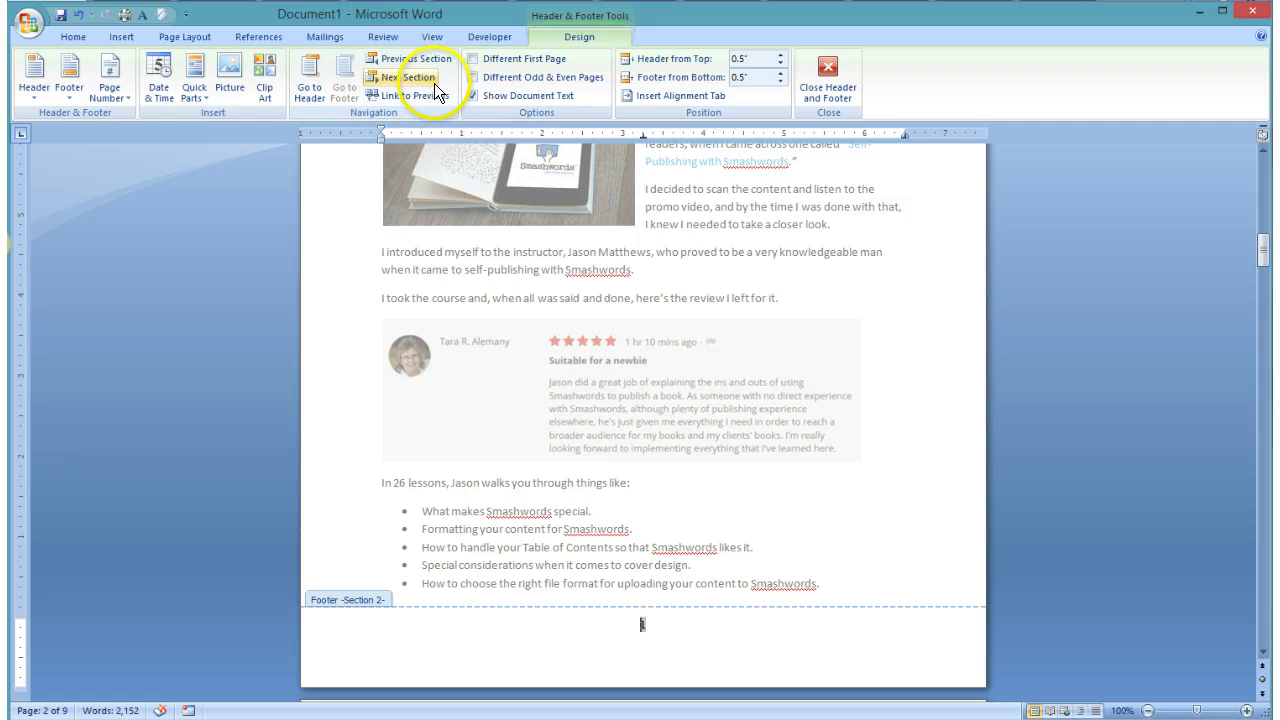
Step: Check the page numbers in the Section 3 and Section 4 footers and leave footer editing
click(427, 80)
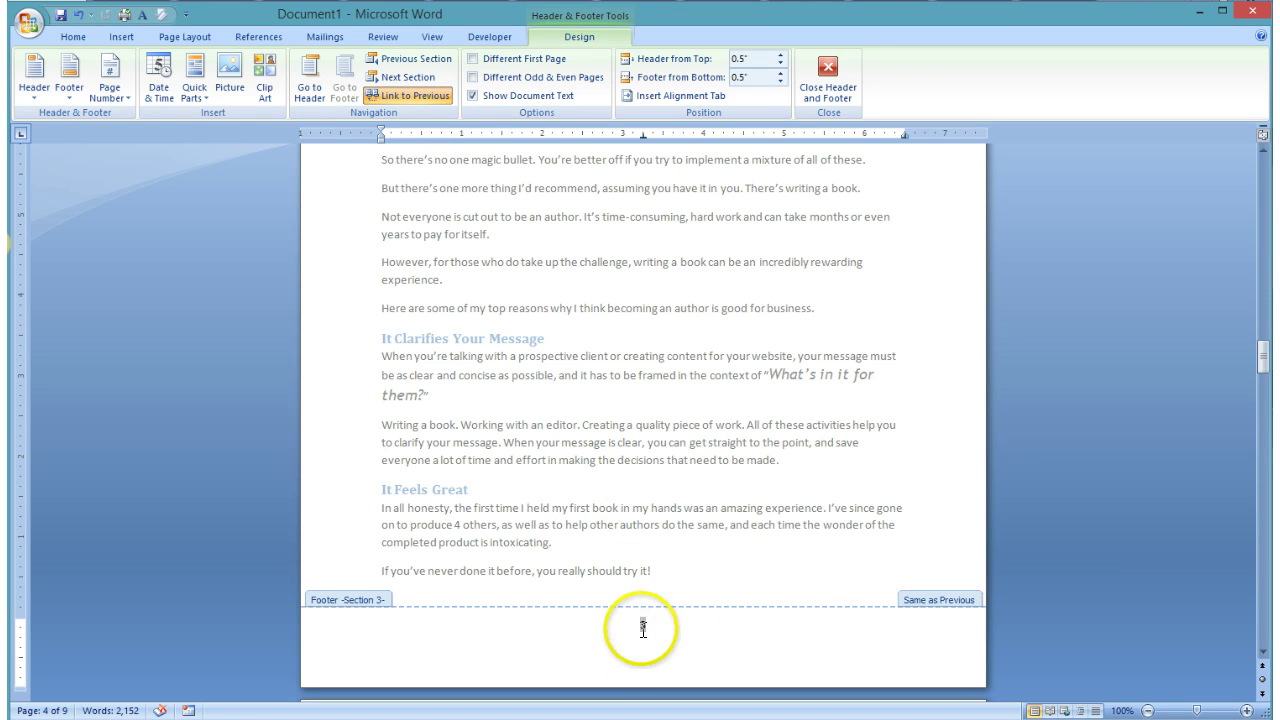
click(410, 76)
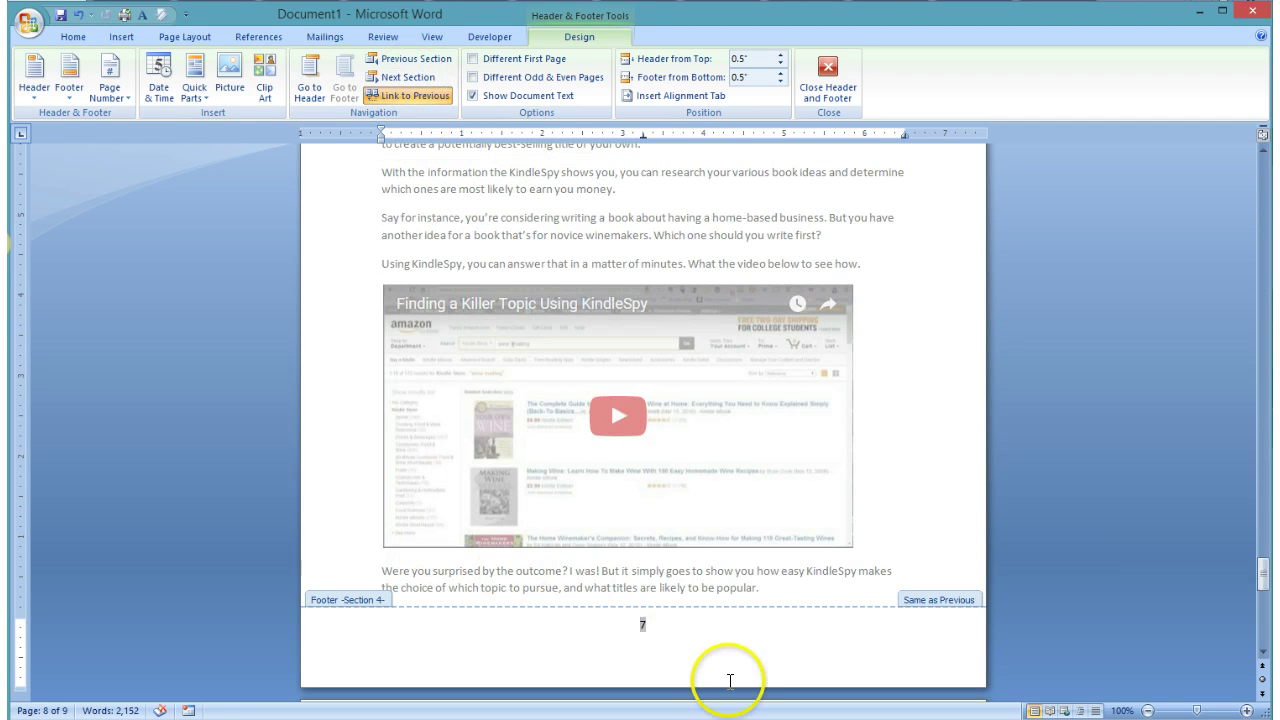
click(828, 72)
Step: Update the entire table of contents on the first page
drag(1262, 237, 1262, 172)
click(697, 368)
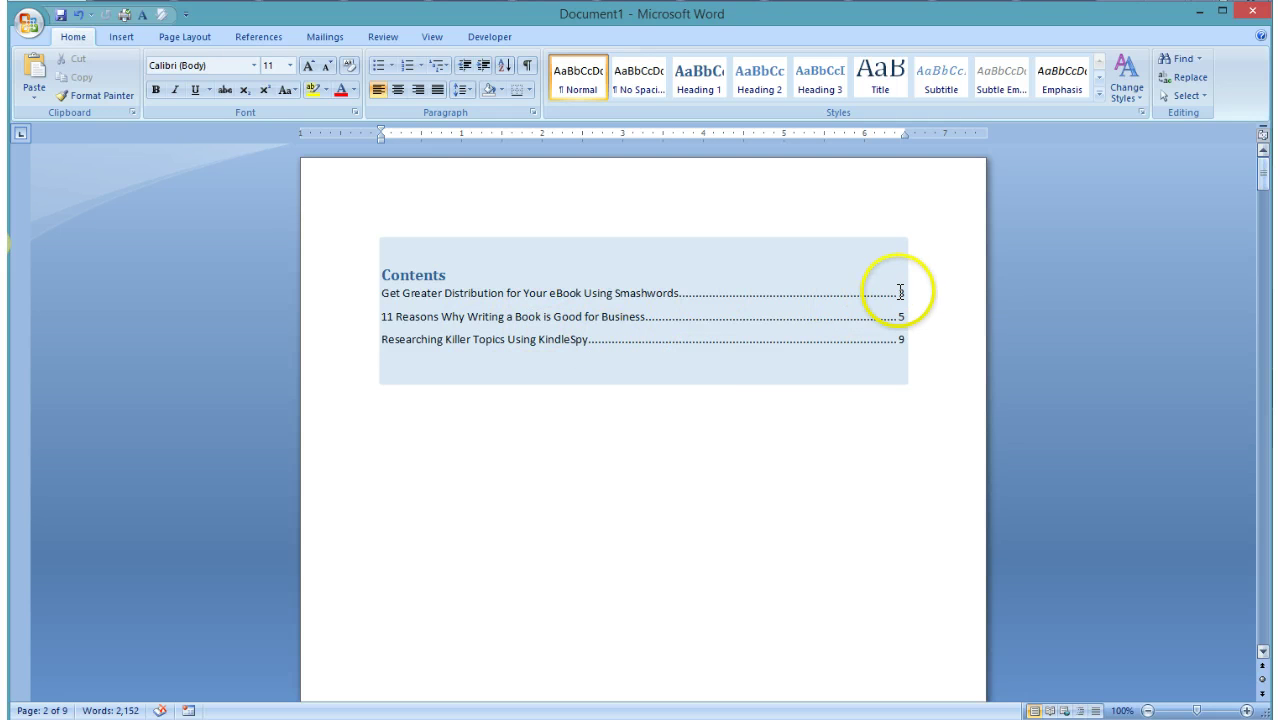
click(437, 293)
click(454, 226)
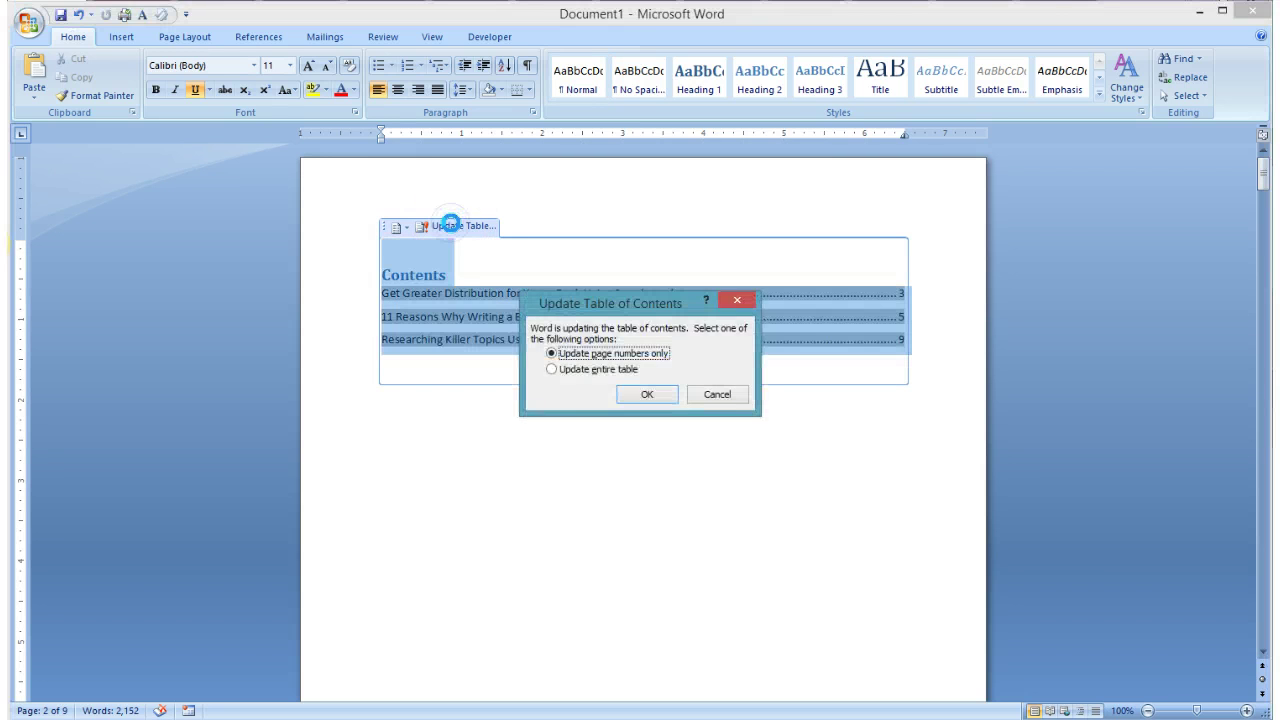
click(575, 371)
click(636, 398)
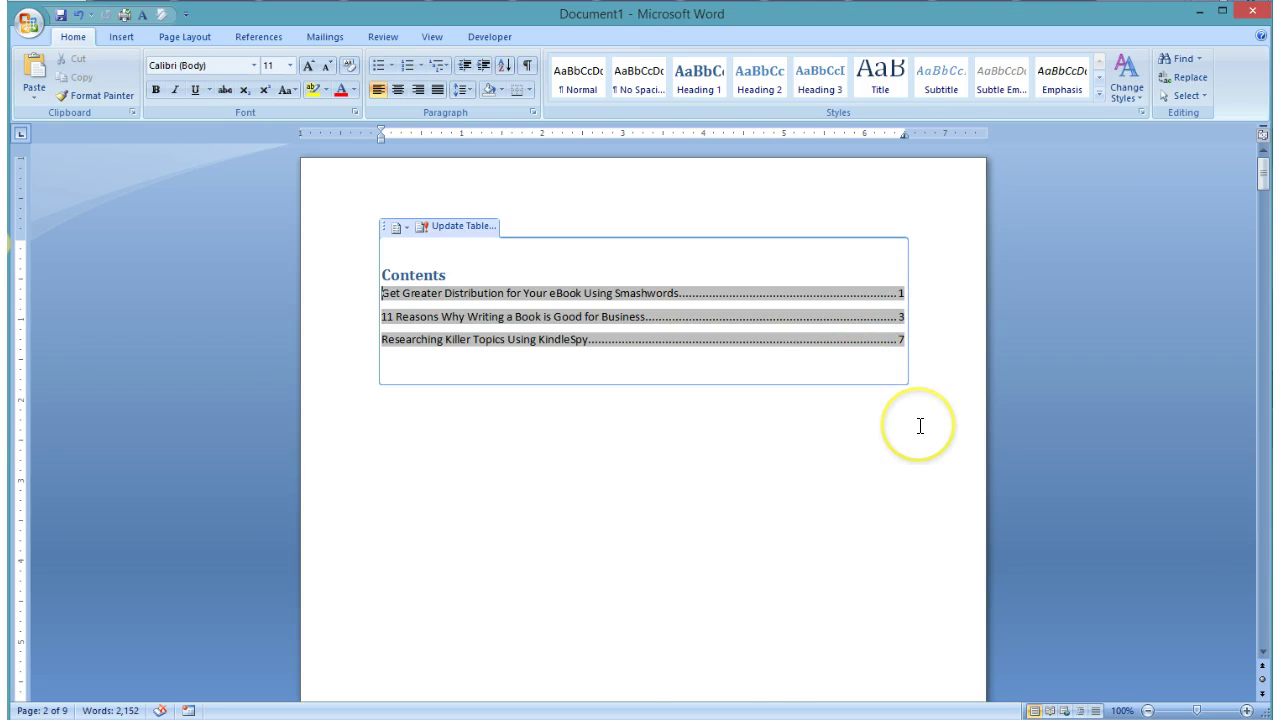
Step: Inspect the page number in the contents page's Section 1 footer and leave footer editing
click(1265, 641)
click(1265, 638)
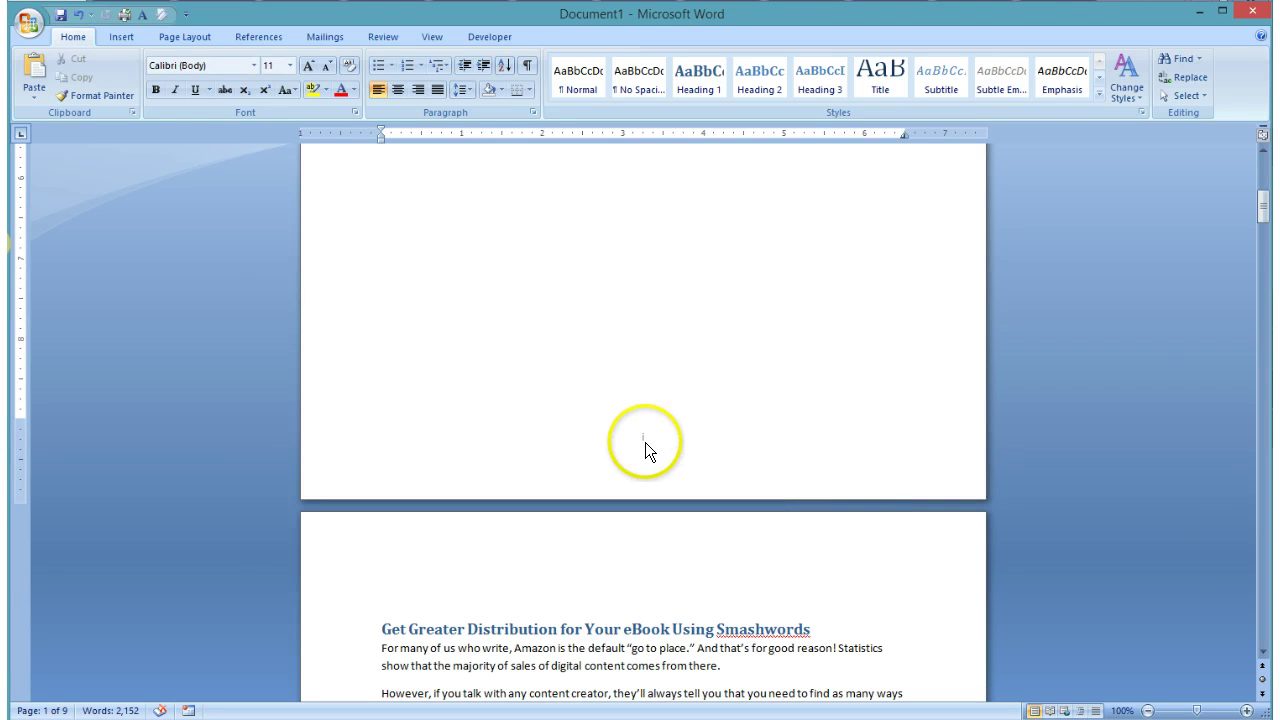
double_click(645, 442)
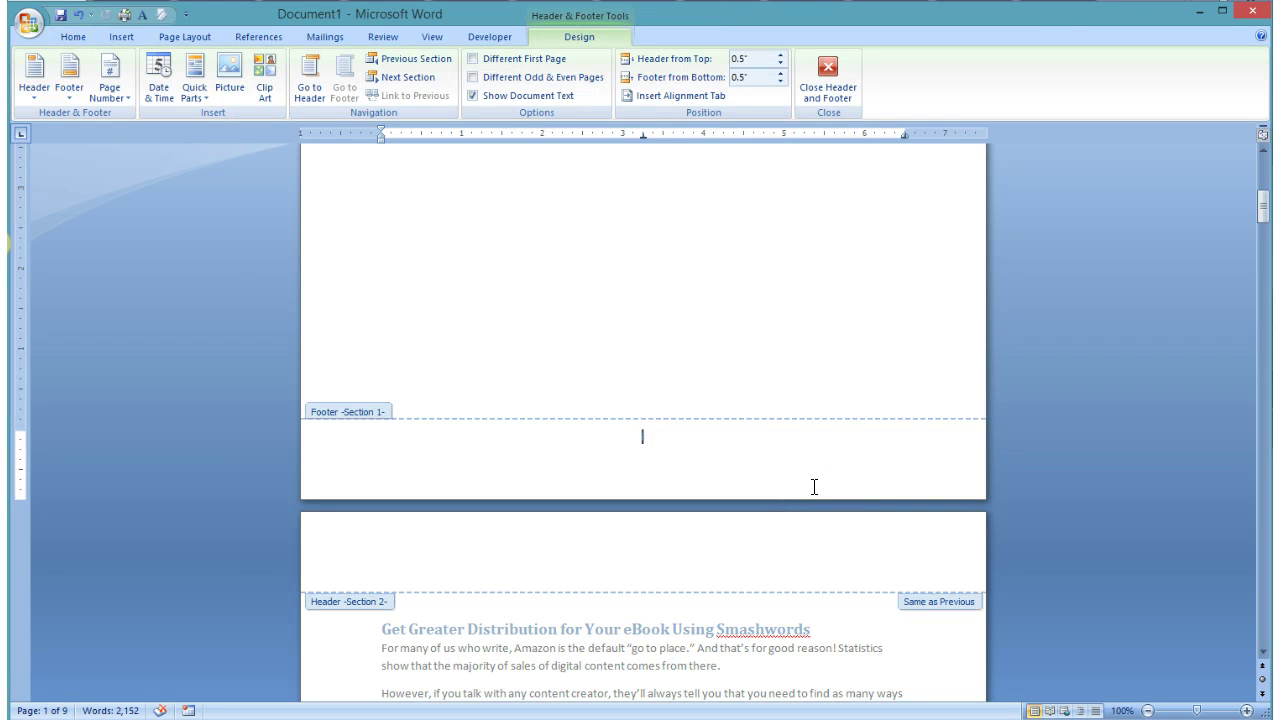
text(i)
key(Return)
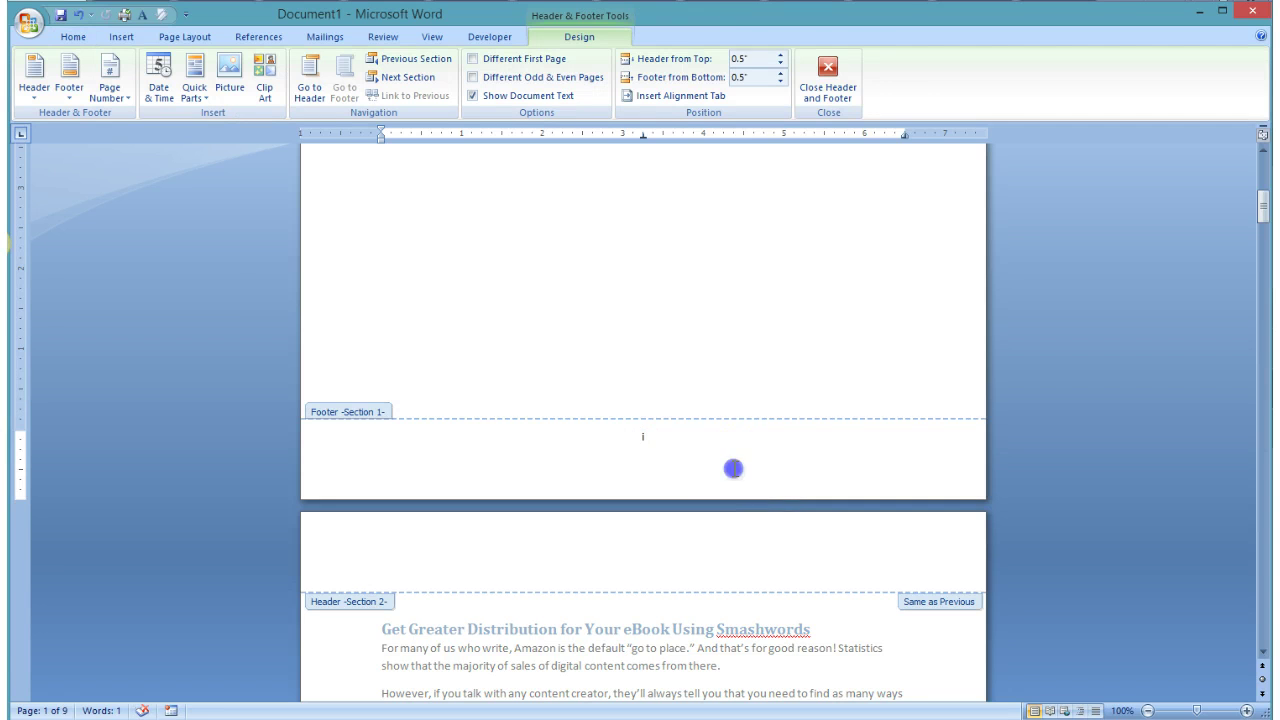
click(833, 82)
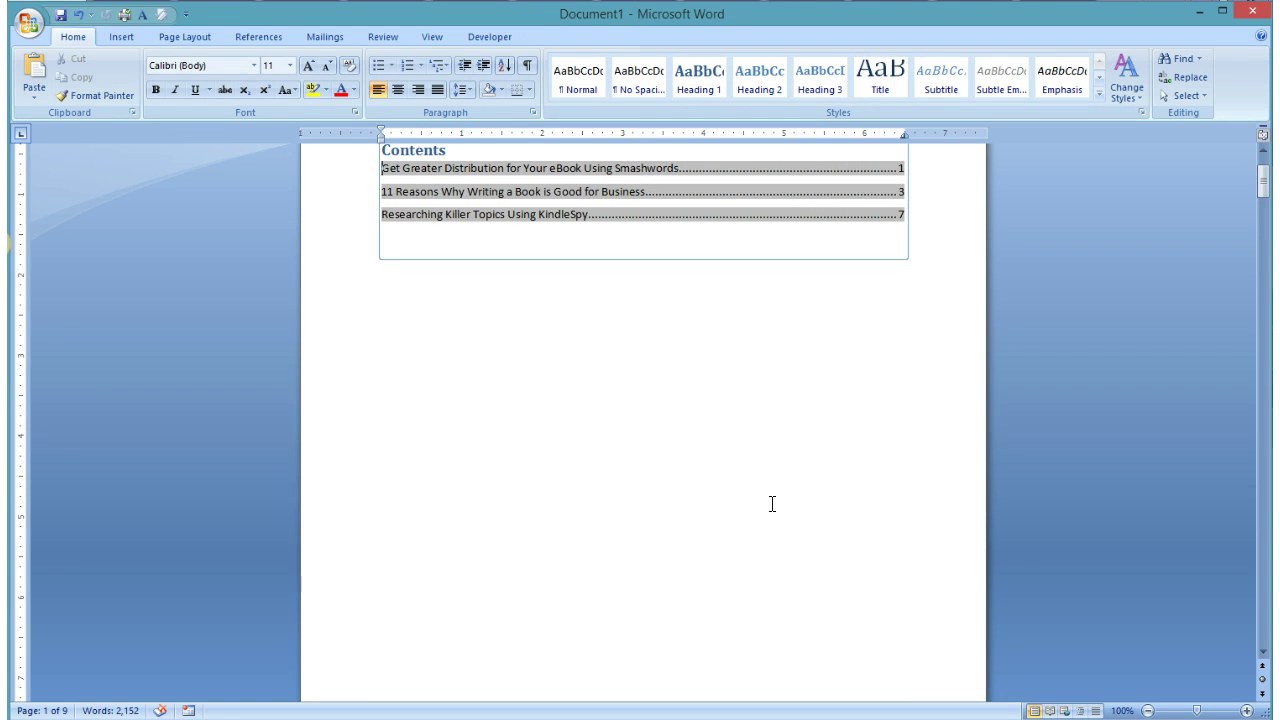